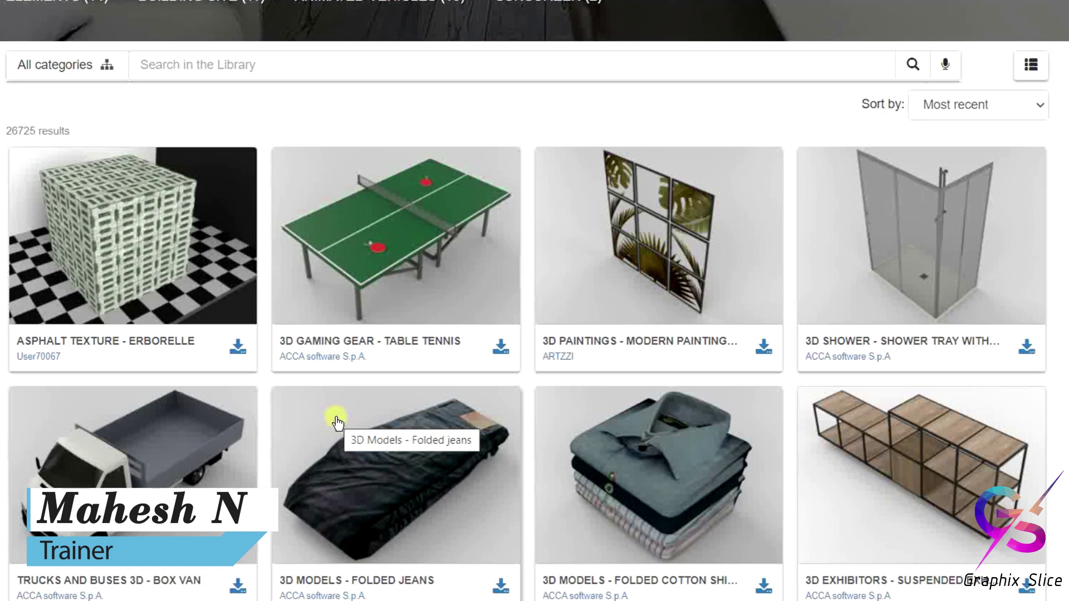
- Browse the BIMobject results and open the Cîmes door product page
{"action": "scroll", "coordinate": [337, 422], "scroll_direction": "down", "scroll_amount": 10}
{"action": "scroll", "coordinate": [349, 413], "scroll_direction": "down", "scroll_amount": 3}
{"action": "scroll", "coordinate": [349, 415], "scroll_direction": "down", "scroll_amount": 3}
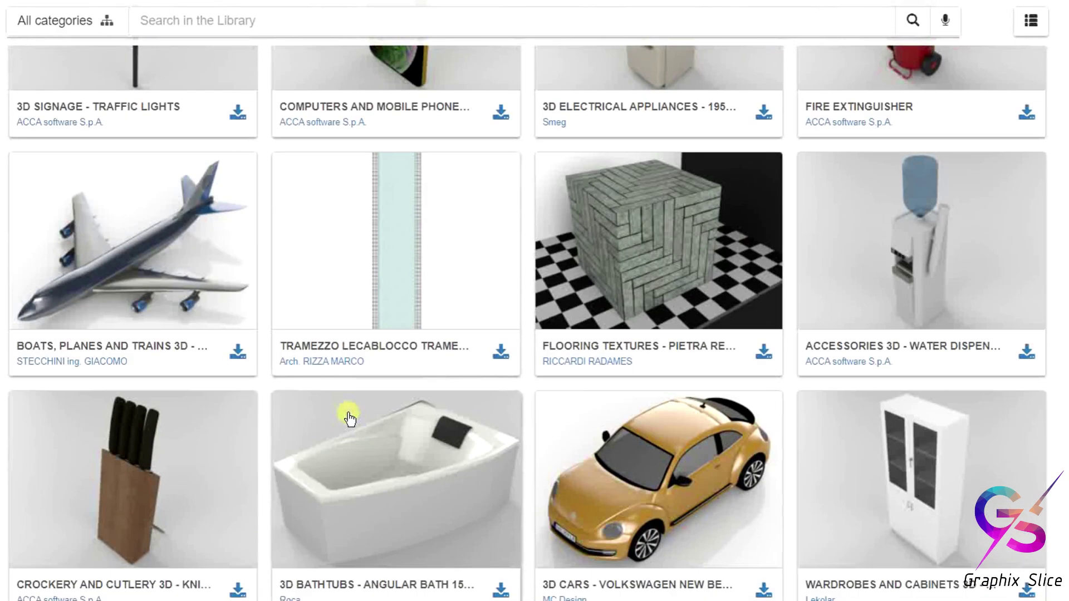
{"action": "scroll", "coordinate": [349, 417], "scroll_direction": "down", "scroll_amount": 10}
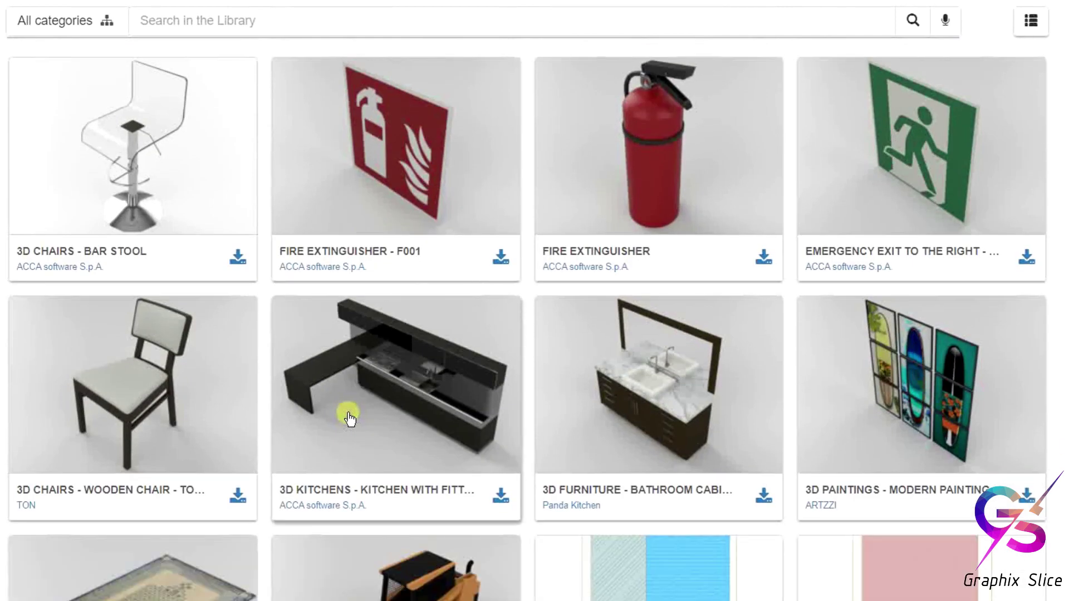
{"action": "scroll", "coordinate": [348, 416], "scroll_direction": "down", "scroll_amount": 10}
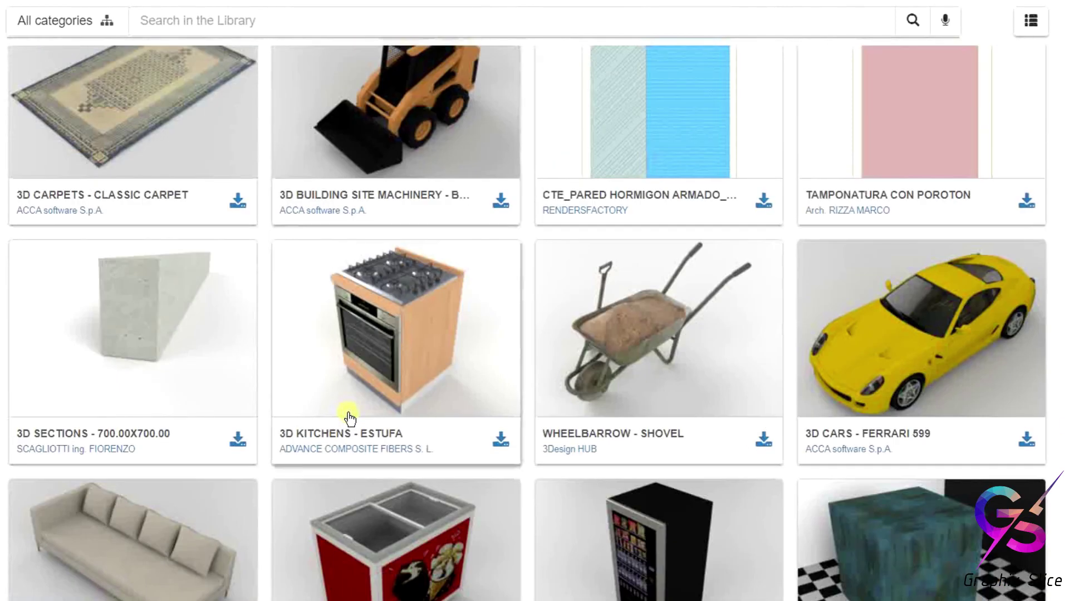
{"action": "scroll", "coordinate": [348, 416], "scroll_direction": "up", "scroll_amount": 5}
{"action": "scroll", "coordinate": [350, 419], "scroll_direction": "down", "scroll_amount": 8}
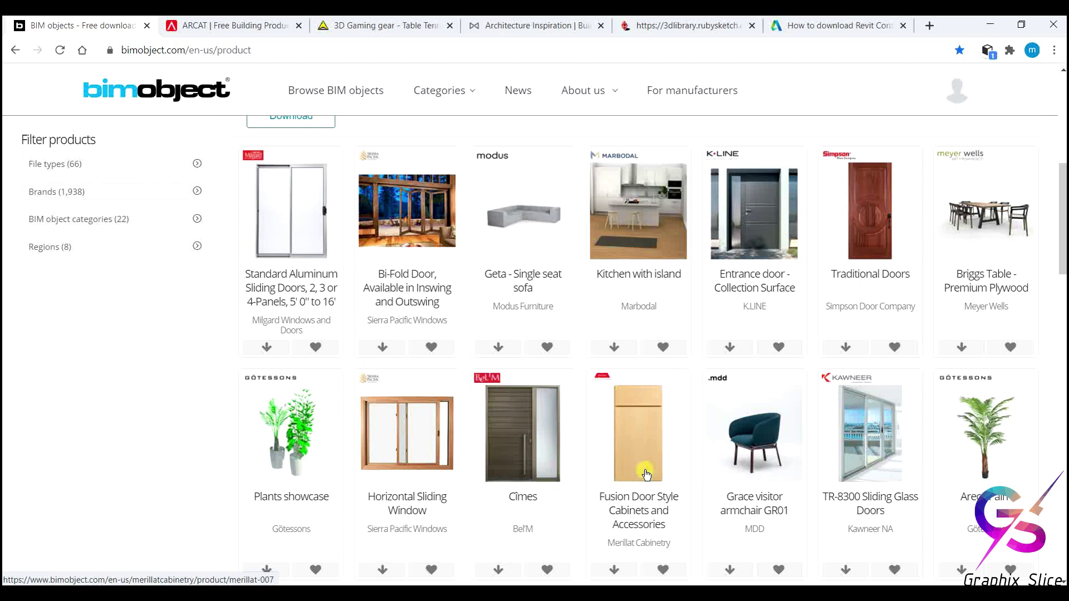
{"action": "scroll", "coordinate": [646, 475], "scroll_direction": "down", "scroll_amount": 20}
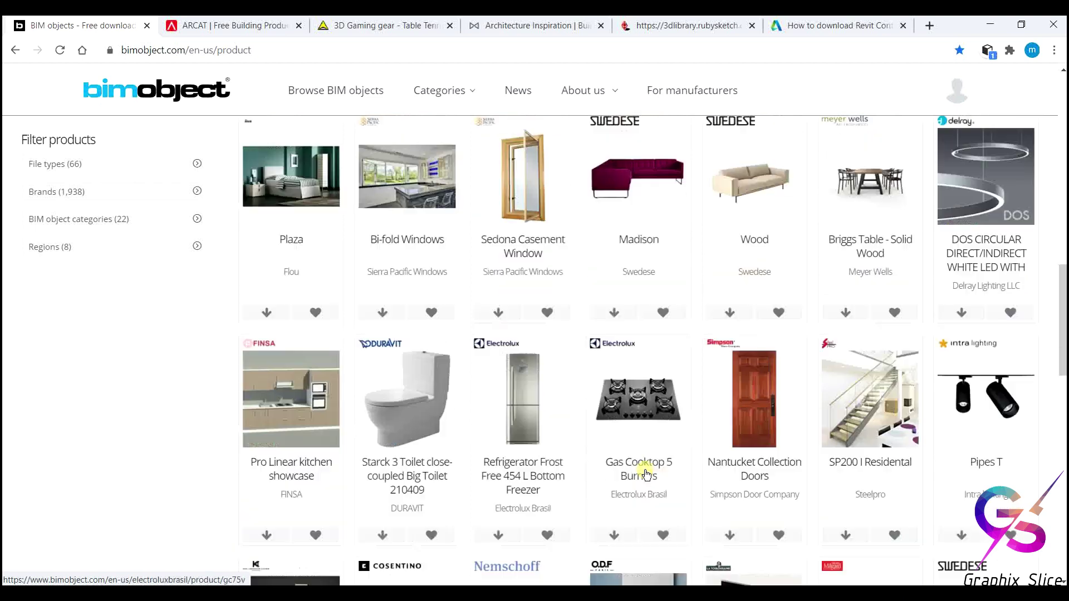
{"action": "scroll", "coordinate": [646, 474], "scroll_direction": "down", "scroll_amount": 4}
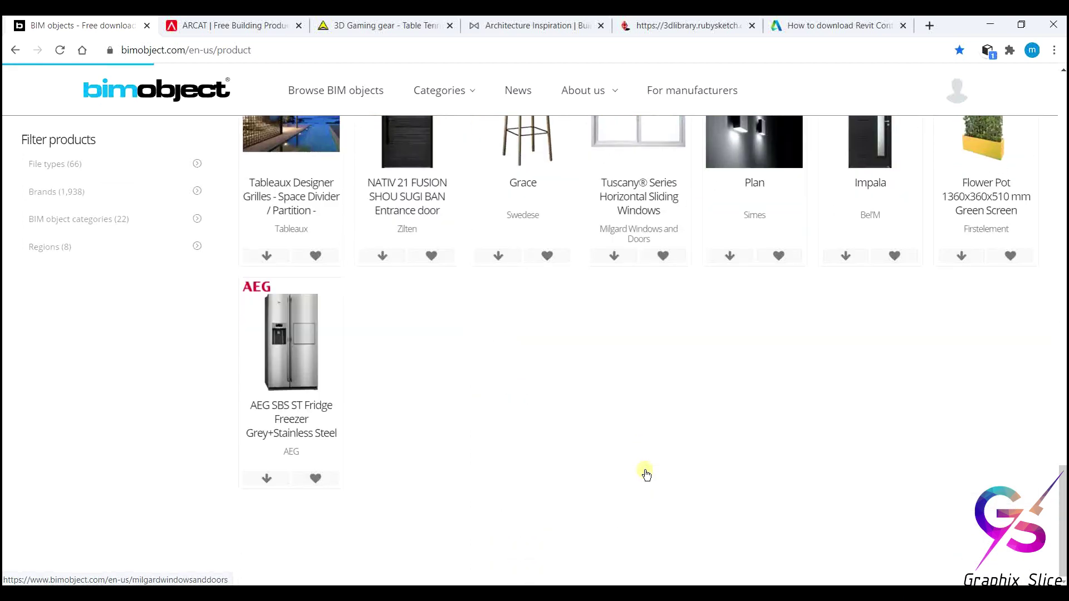
{"action": "scroll", "coordinate": [646, 475], "scroll_direction": "down", "scroll_amount": 3}
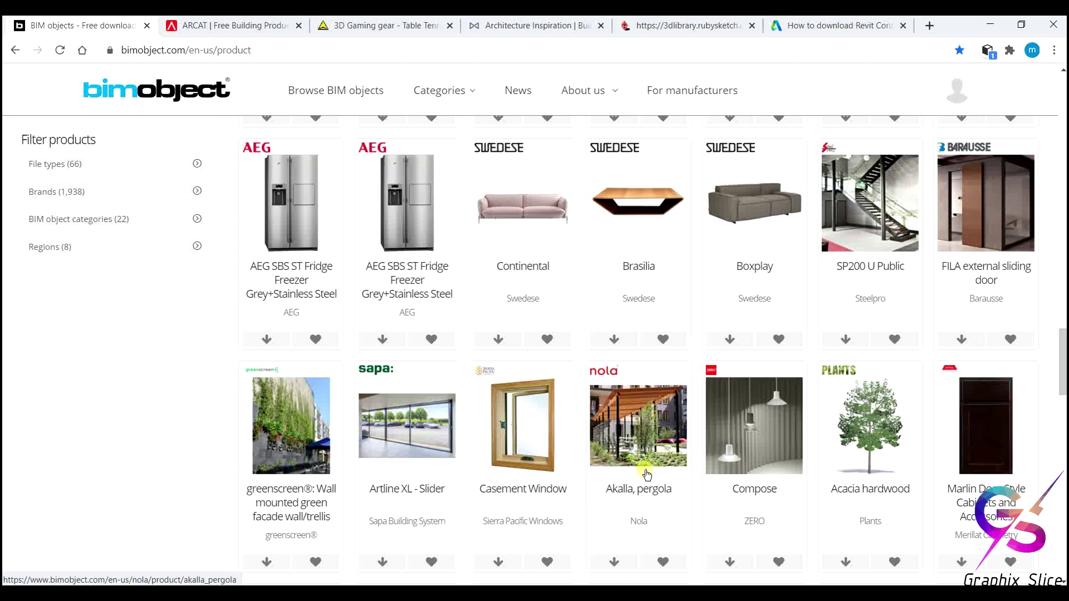
{"action": "scroll", "coordinate": [645, 474], "scroll_direction": "down", "scroll_amount": 3}
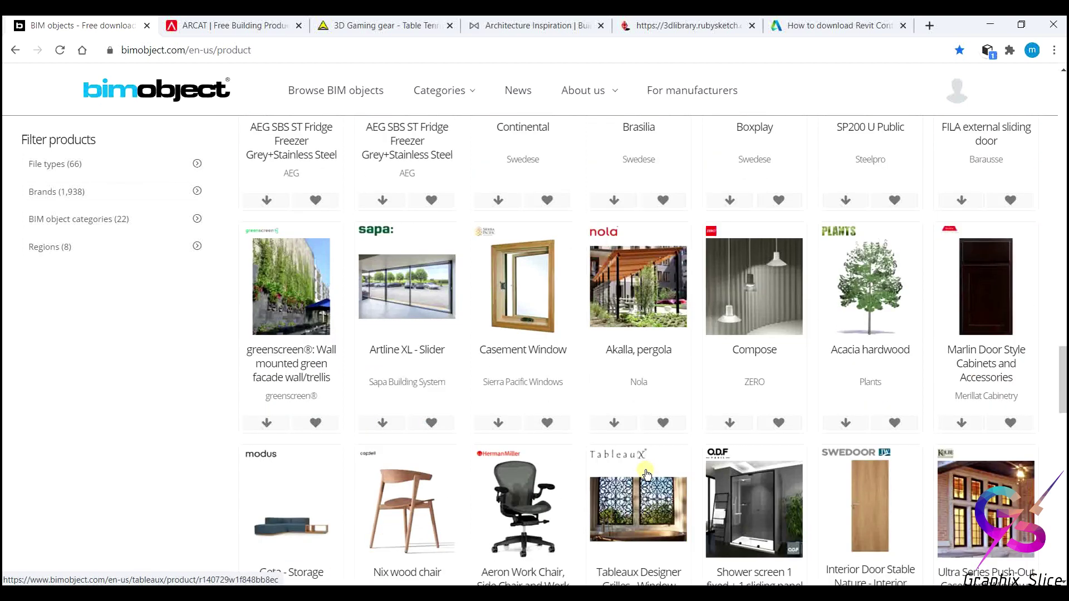
{"action": "scroll", "coordinate": [645, 475], "scroll_direction": "down", "scroll_amount": 3}
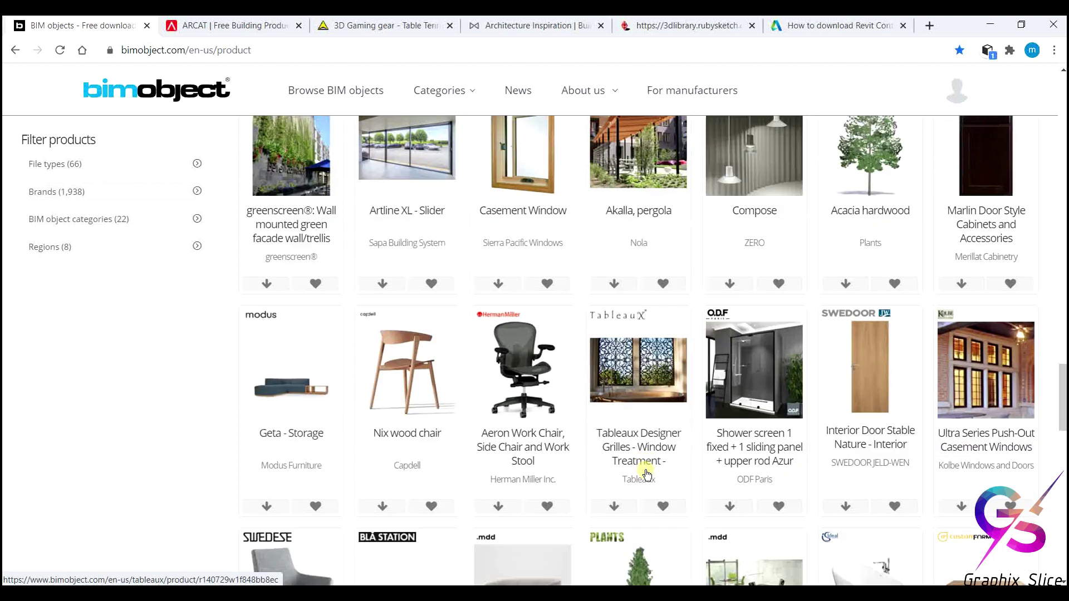
{"action": "scroll", "coordinate": [646, 474], "scroll_direction": "down", "scroll_amount": 3}
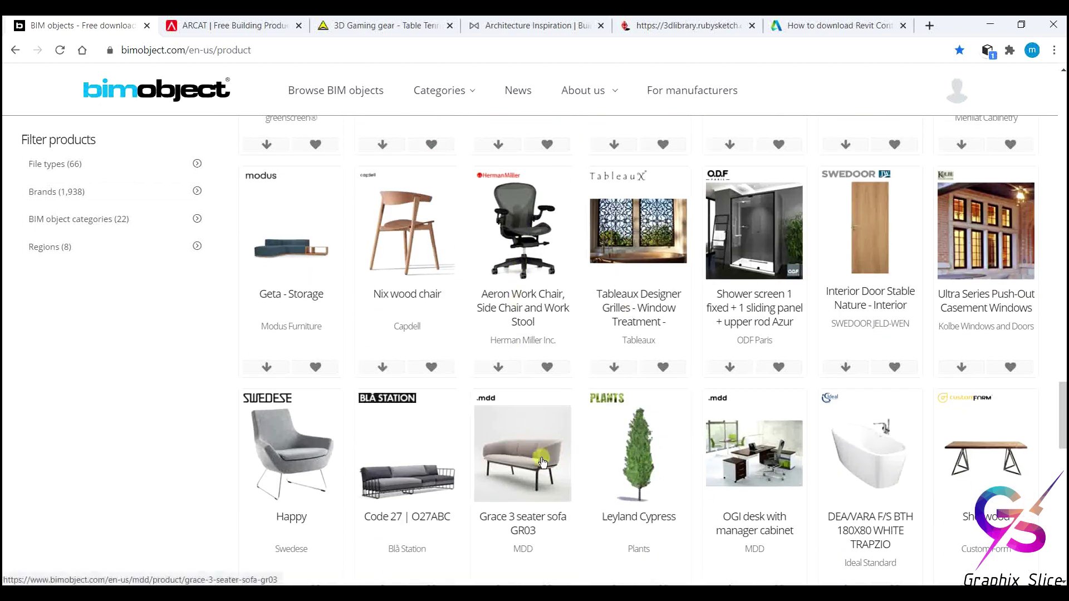
{"action": "scroll", "coordinate": [418, 501], "scroll_direction": "up", "scroll_amount": 10}
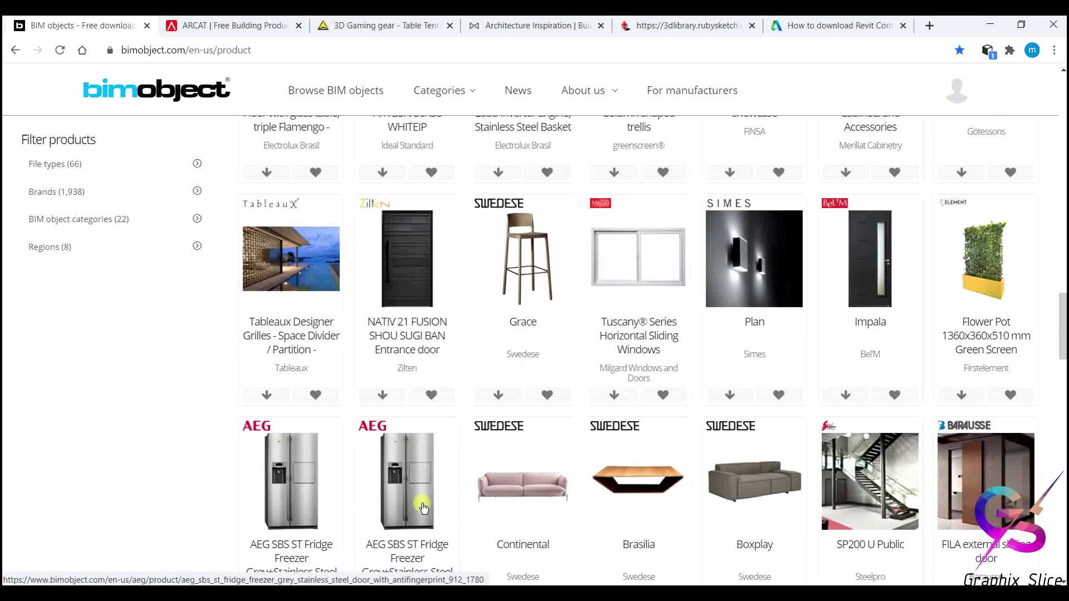
{"action": "scroll", "coordinate": [423, 507], "scroll_direction": "up", "scroll_amount": 3}
{"action": "scroll", "coordinate": [680, 477], "scroll_direction": "up", "scroll_amount": 2}
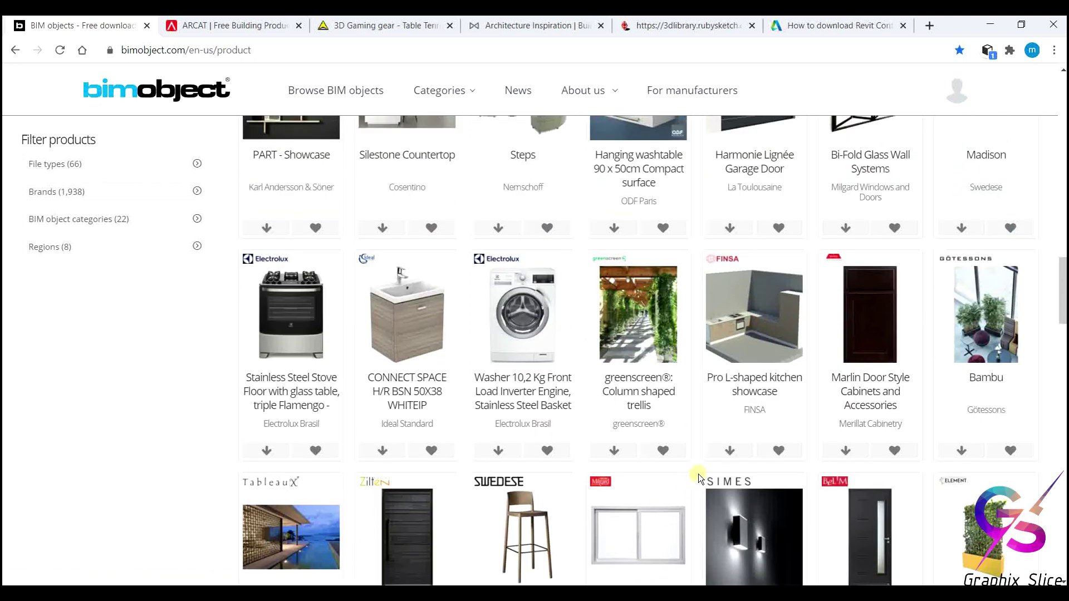
{"action": "scroll", "coordinate": [740, 376], "scroll_direction": "up", "scroll_amount": 3}
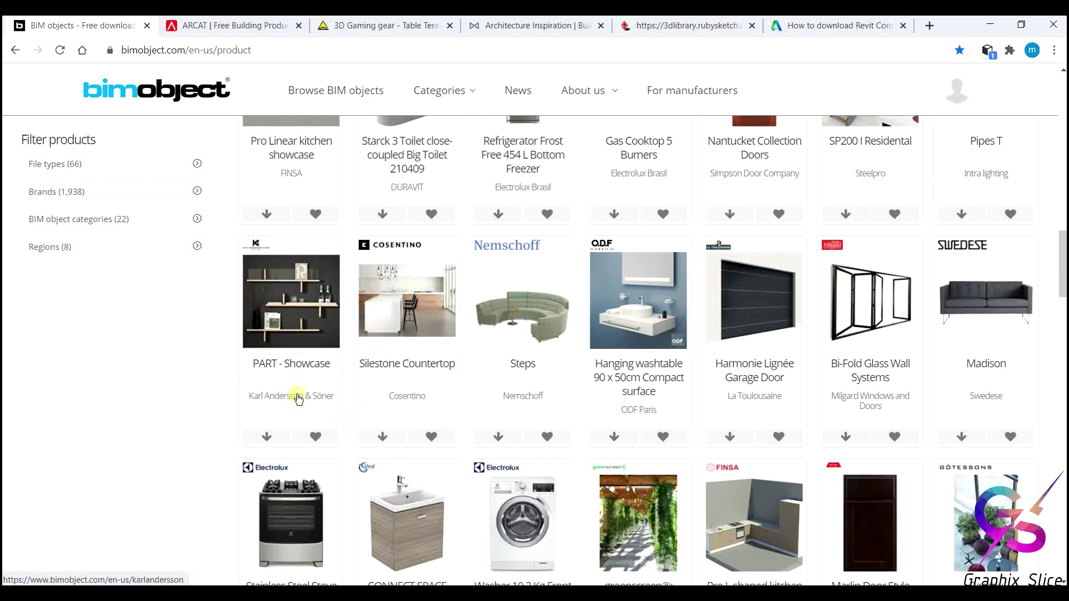
{"action": "scroll", "coordinate": [513, 402], "scroll_direction": "up", "scroll_amount": 3}
{"action": "scroll", "coordinate": [513, 402], "scroll_direction": "up", "scroll_amount": 3}
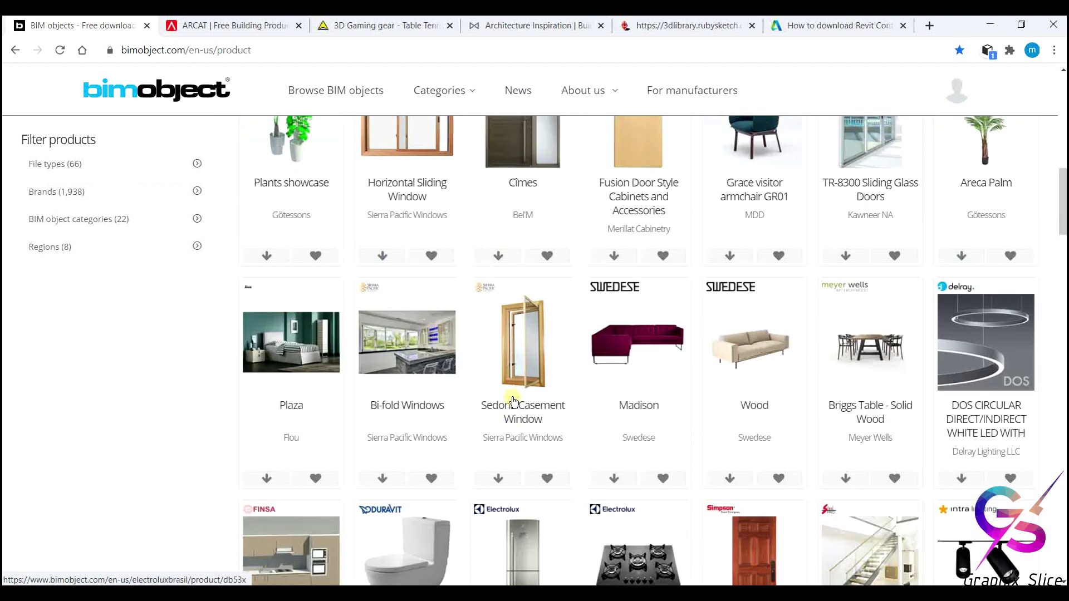
{"action": "scroll", "coordinate": [513, 401], "scroll_direction": "up", "scroll_amount": 3}
{"action": "scroll", "coordinate": [514, 402], "scroll_direction": "up", "scroll_amount": 3}
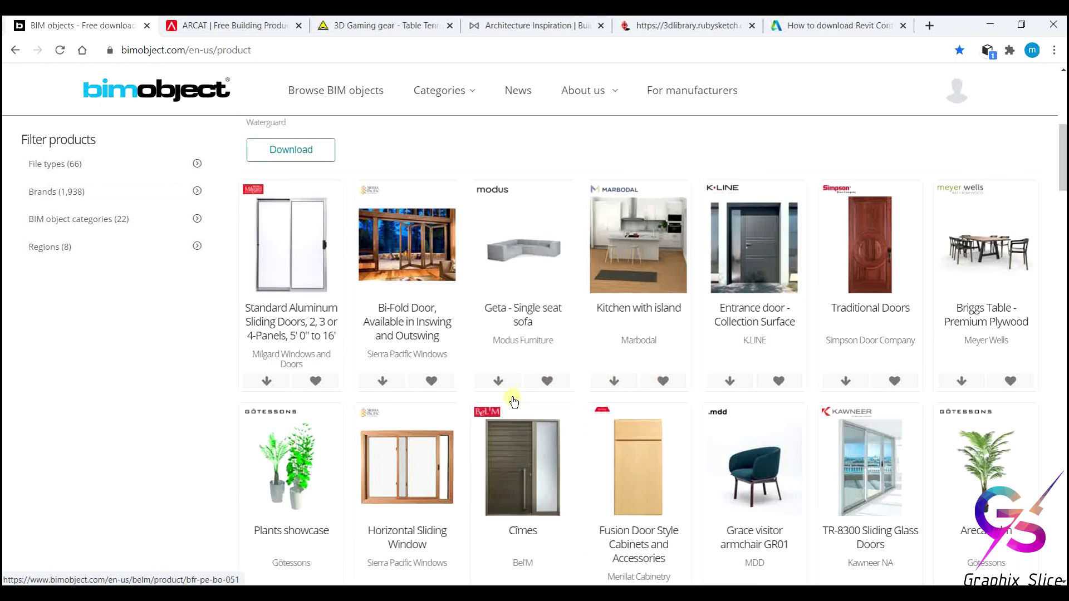
{"action": "scroll", "coordinate": [513, 402], "scroll_direction": "down", "scroll_amount": 3}
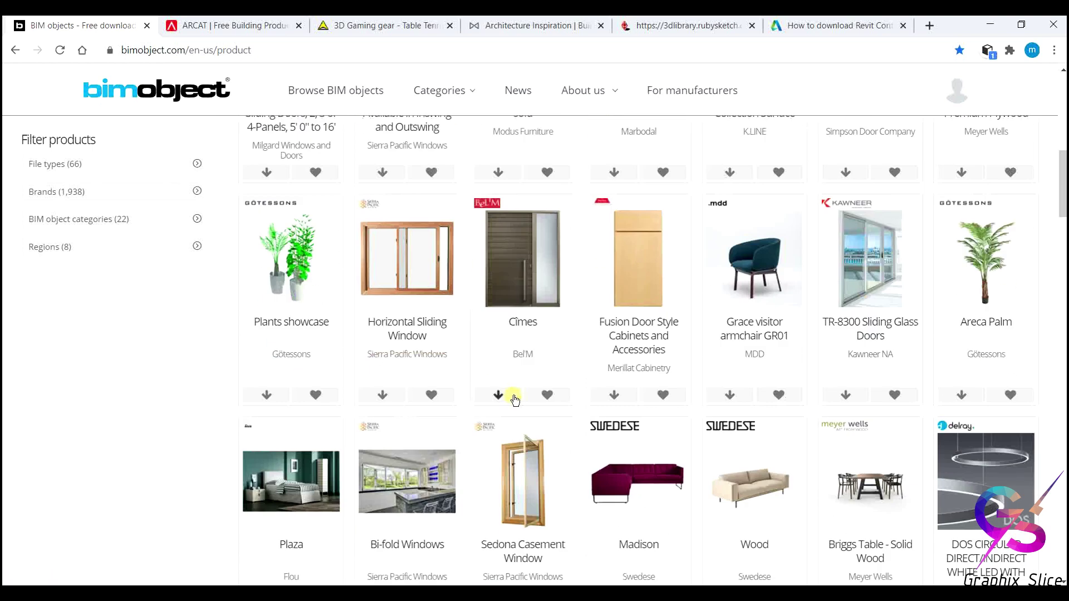
{"action": "left_click", "coordinate": [518, 288]}
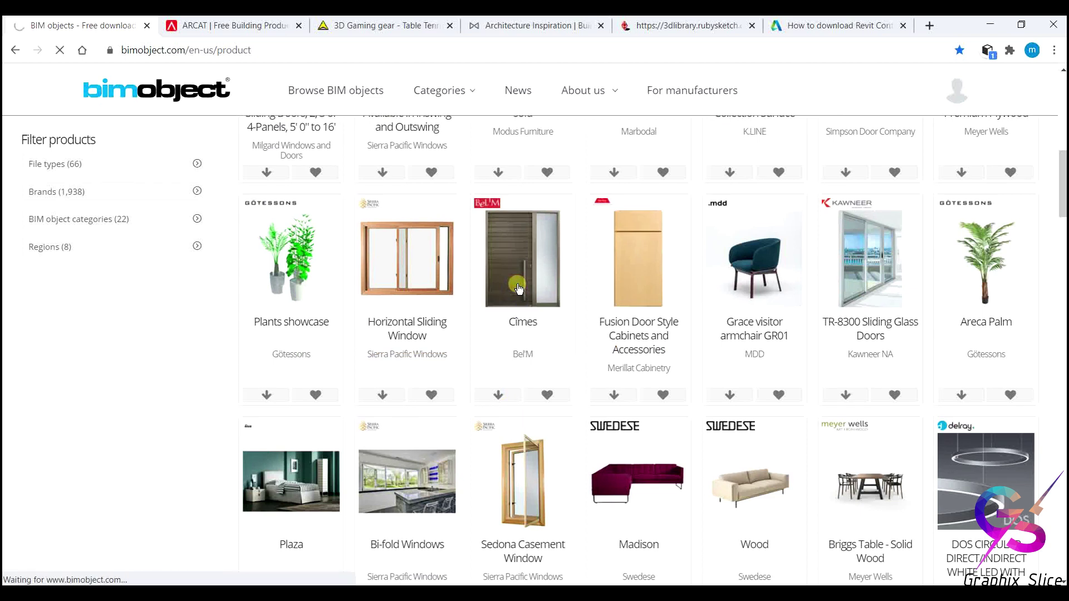
- Download the door's English Revit family Door_Swing_BelM_Cimes_EN.rfa
{"action": "scroll", "coordinate": [515, 307], "scroll_direction": "down", "scroll_amount": 3}
{"action": "scroll", "coordinate": [583, 334], "scroll_direction": "down", "scroll_amount": 2}
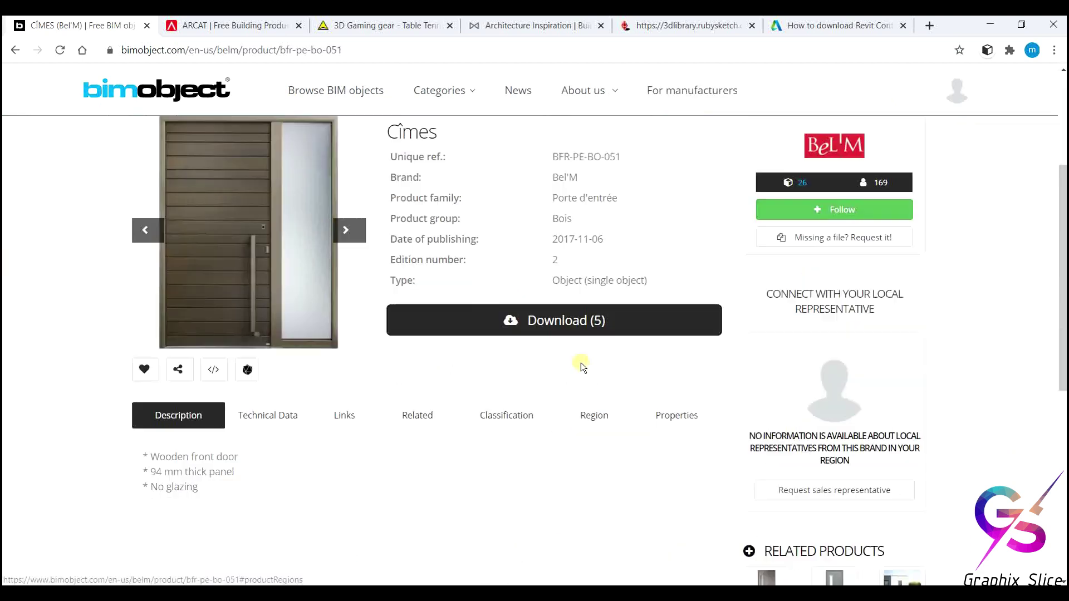
{"action": "left_click", "coordinate": [562, 321]}
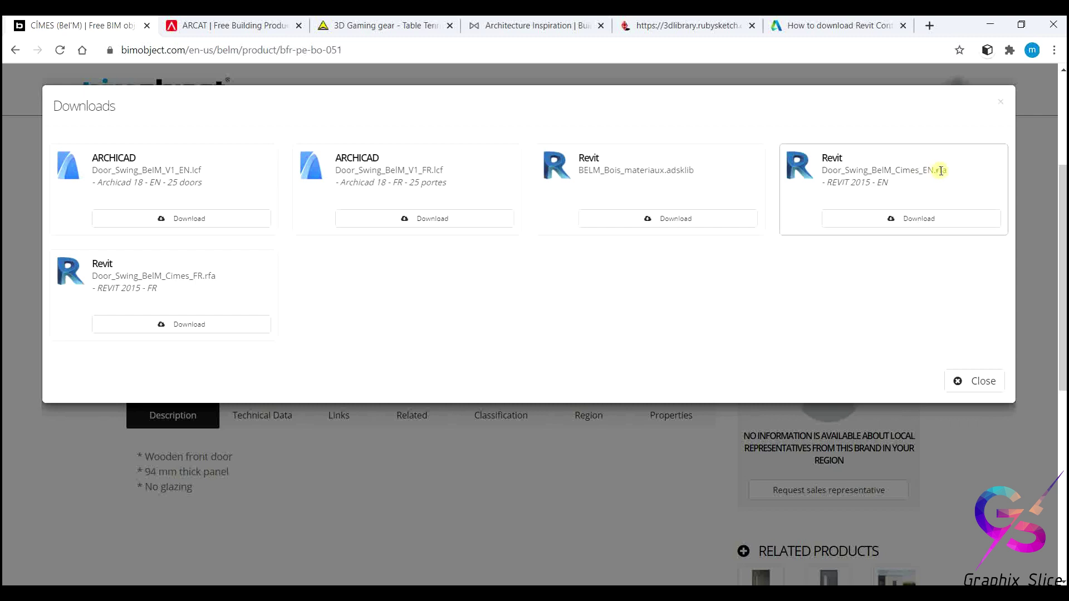
{"action": "left_click", "coordinate": [919, 223]}
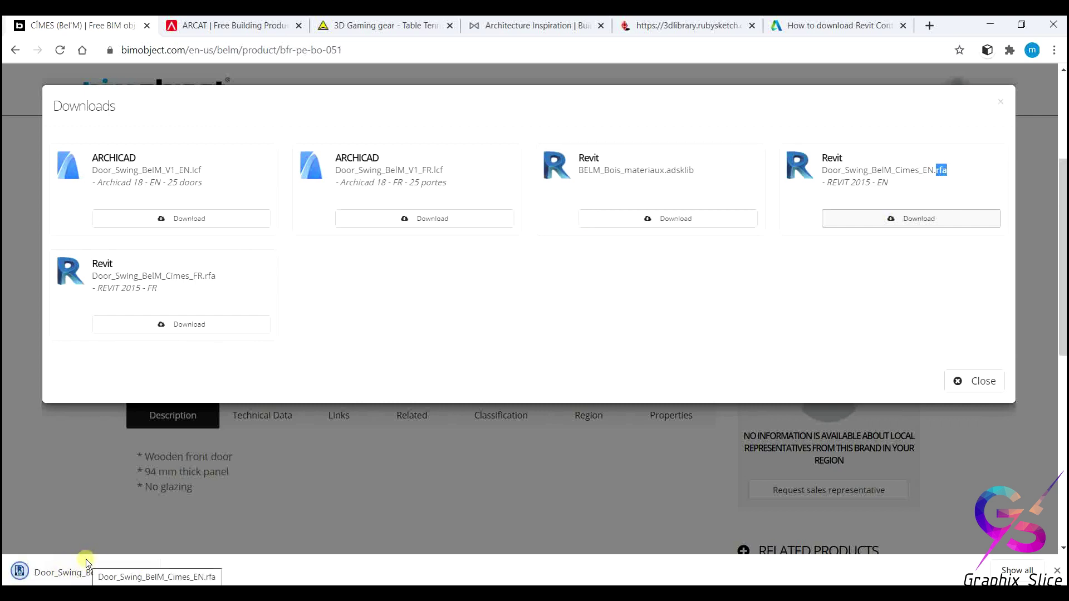
{"action": "key", "text": "Escape"}
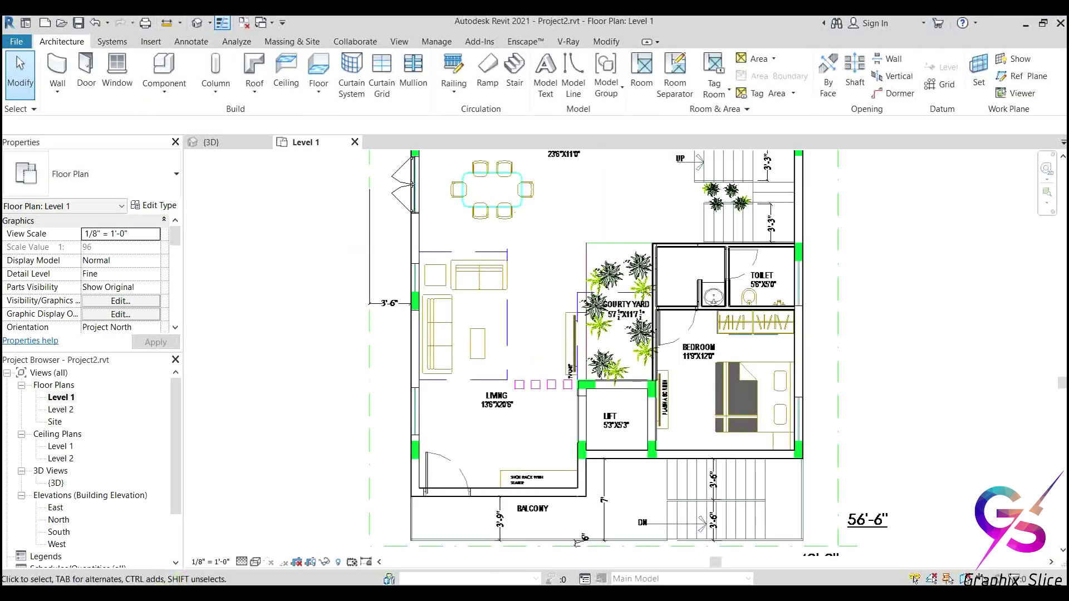
- Drag Door_Swing_BelM_Cimes_EN.rfa from the Downloads folder into Revit to load it
{"action": "mouse_move", "coordinate": [177, 564]}
{"action": "left_click", "coordinate": [193, 538]}
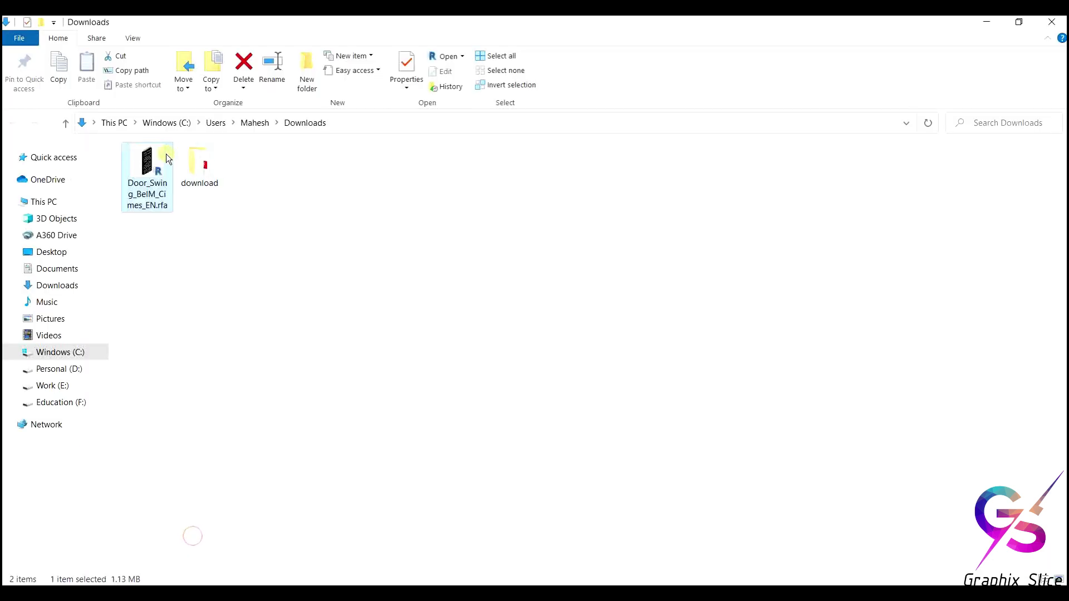
{"action": "left_click_drag", "start_coordinate": [147, 167], "coordinate": [486, 437]}
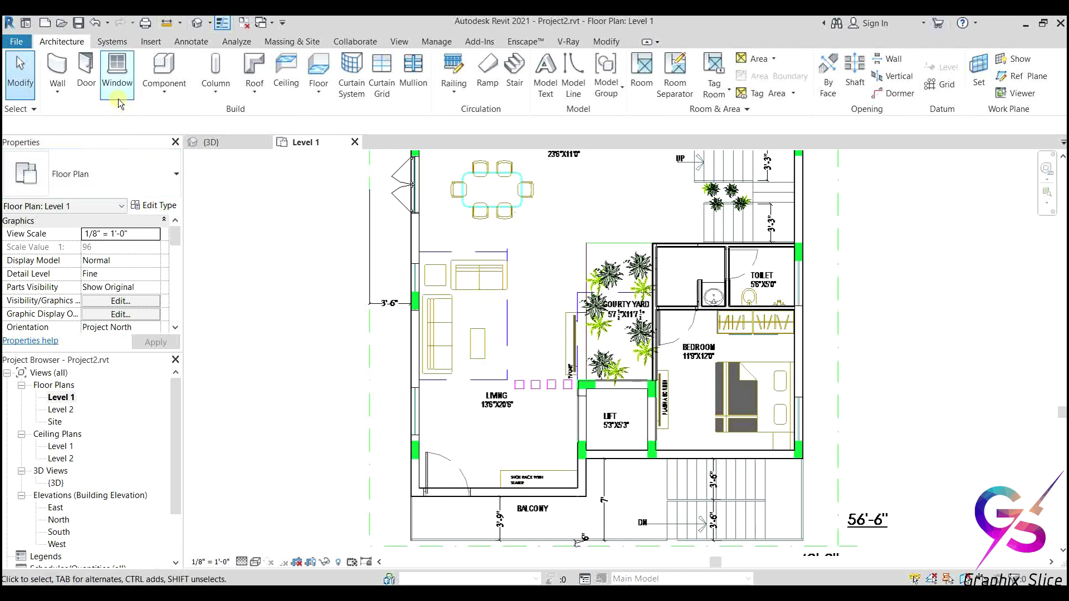
- Place the Cîmes door in the living room's bottom wall and view it in default 3D
{"action": "left_click", "coordinate": [88, 69]}
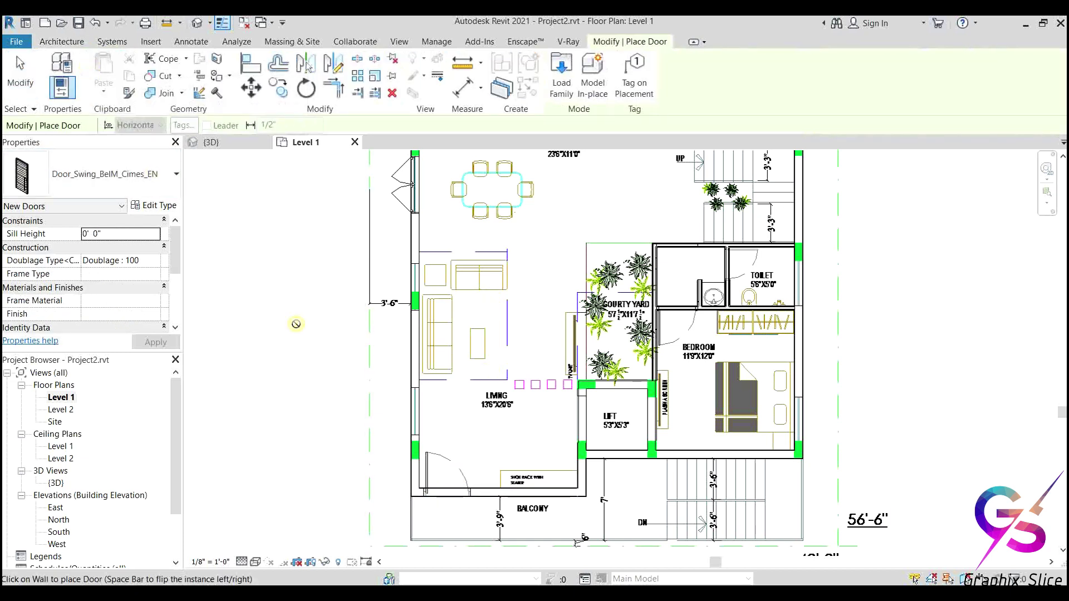
{"action": "left_click", "coordinate": [446, 493]}
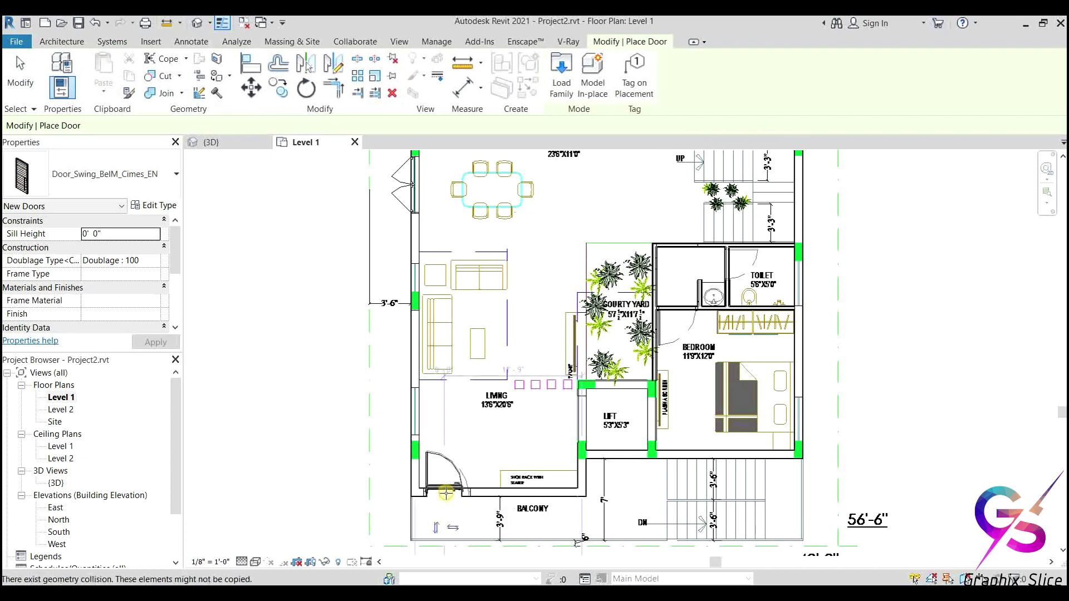
{"action": "right_click", "coordinate": [261, 224]}
{"action": "left_click", "coordinate": [287, 232]}
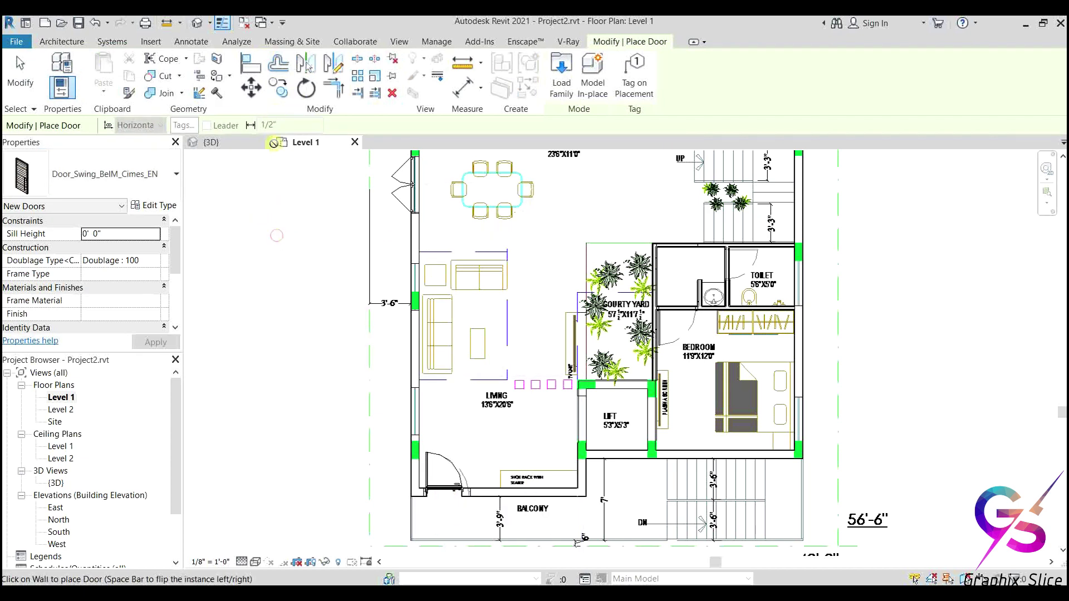
{"action": "left_click", "coordinate": [198, 22]}
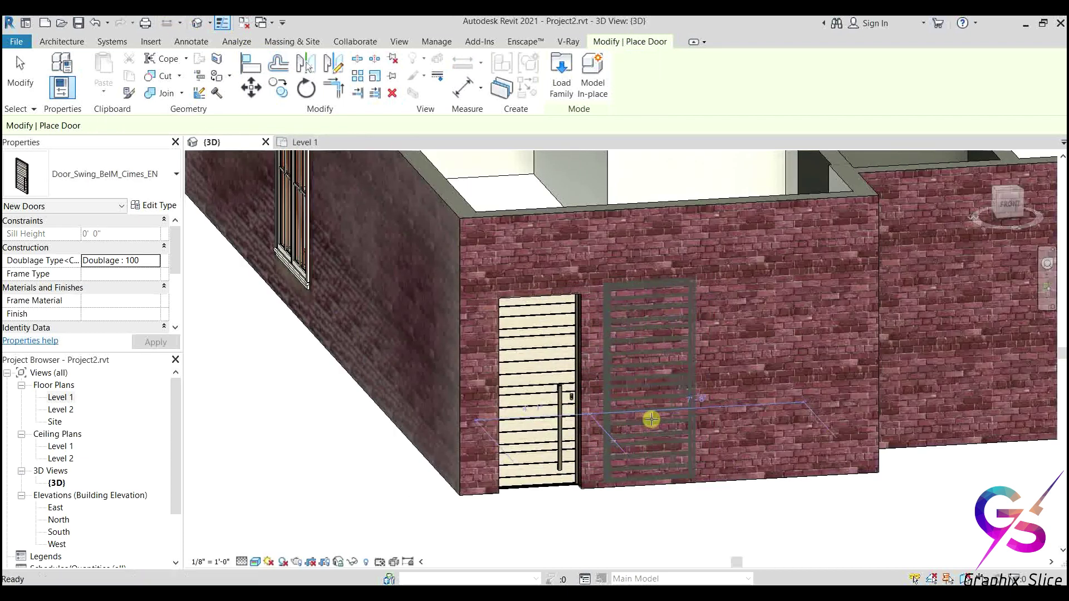
{"action": "key", "text": "Escape"}
{"action": "key", "text": "Escape"}
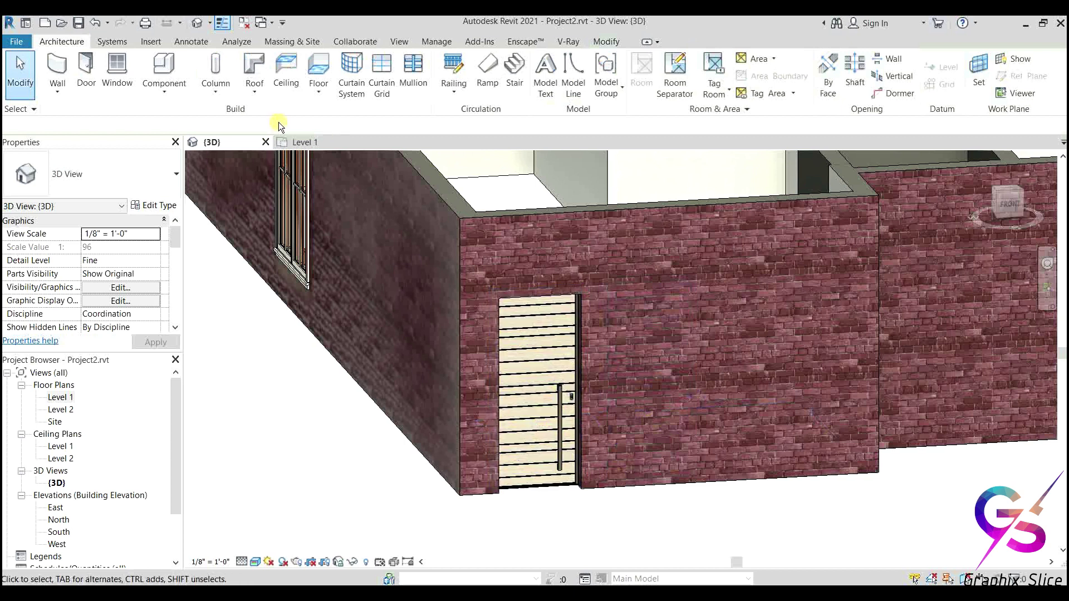
- From the door's Type Properties, browse the family loader to Libraries > English > Doors > Residential
{"action": "left_click", "coordinate": [86, 71]}
{"action": "left_click", "coordinate": [152, 206]}
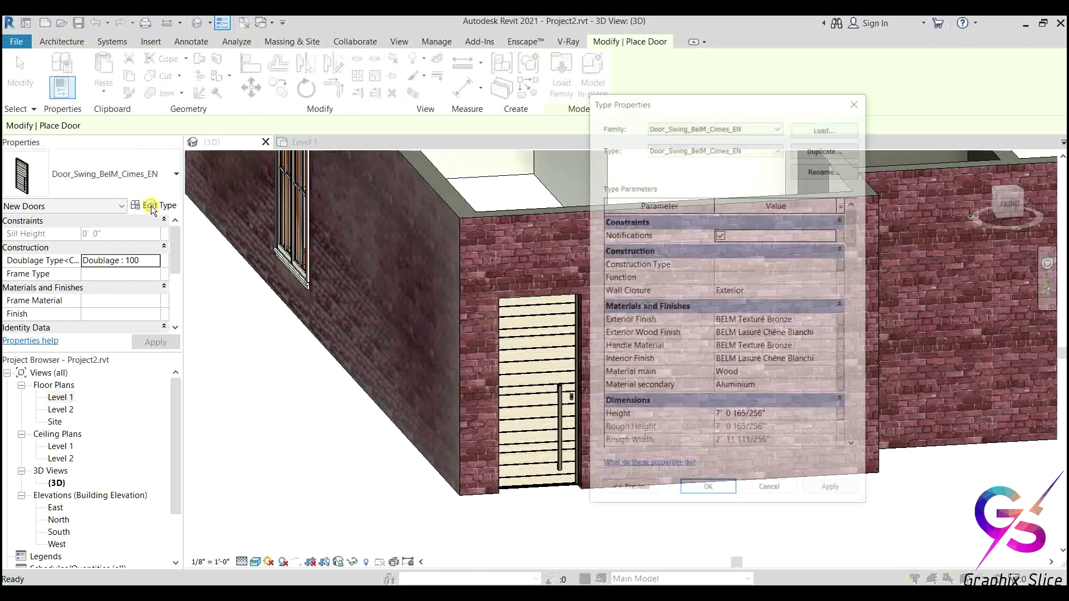
{"action": "left_click", "coordinate": [814, 123]}
{"action": "left_click", "coordinate": [460, 160]}
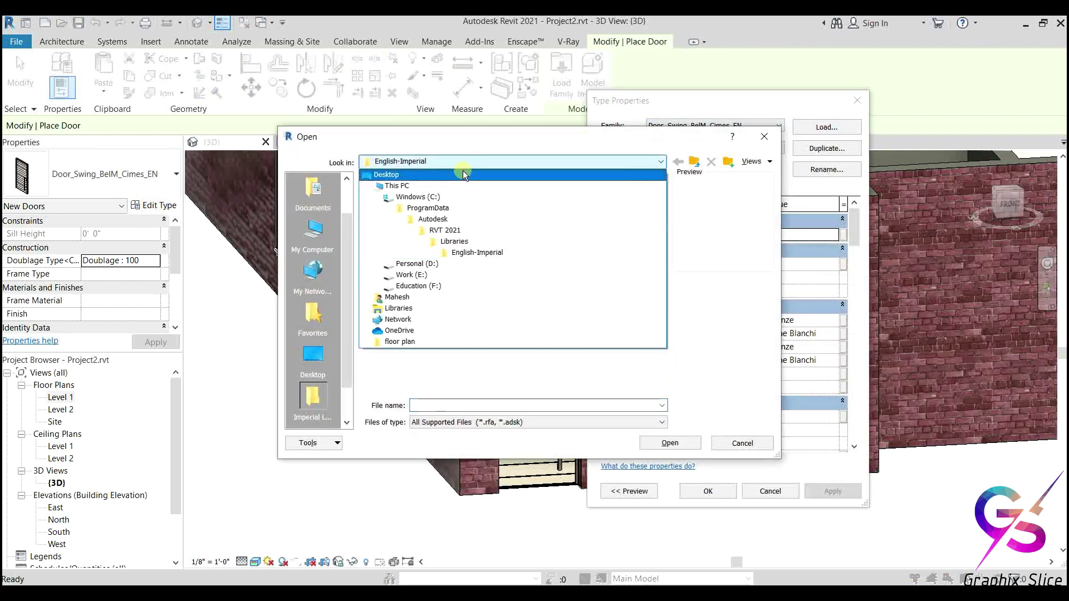
{"action": "left_click", "coordinate": [472, 240]}
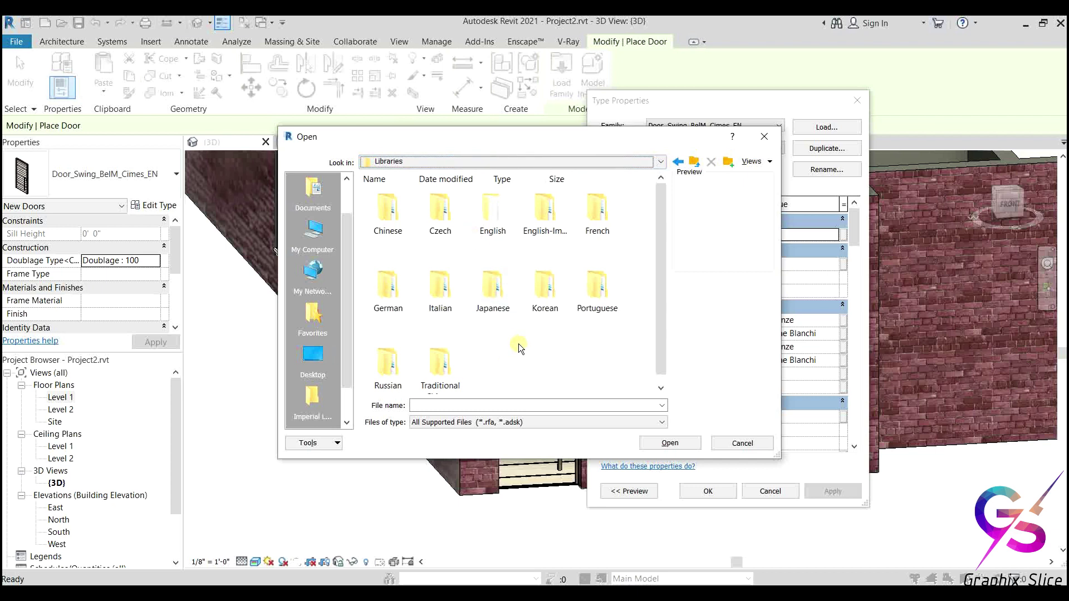
{"action": "double_click", "coordinate": [496, 218]}
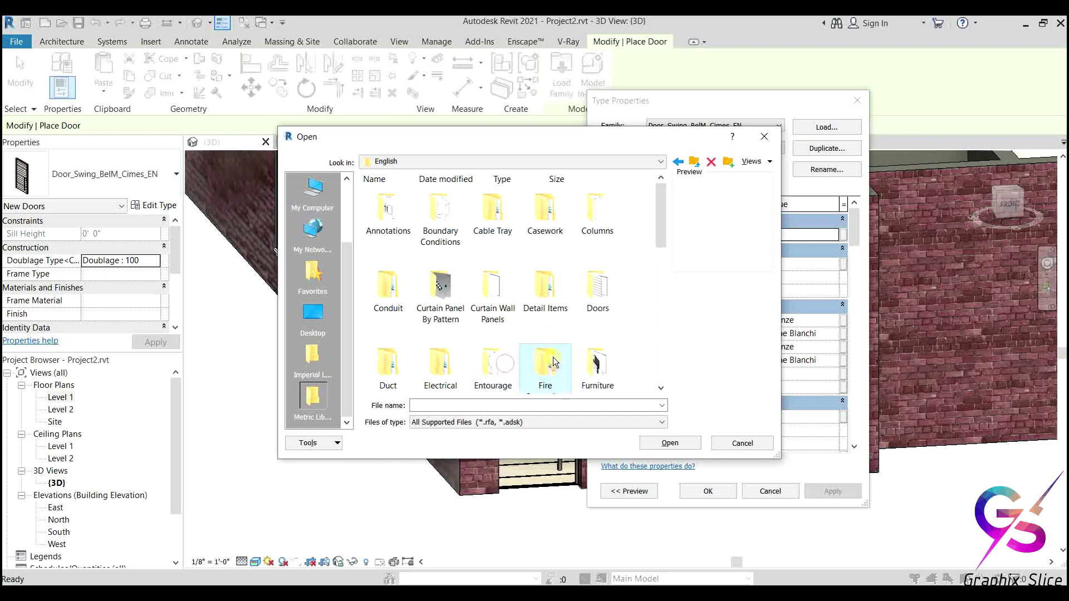
{"action": "scroll", "coordinate": [550, 356], "scroll_direction": "down", "scroll_amount": 6}
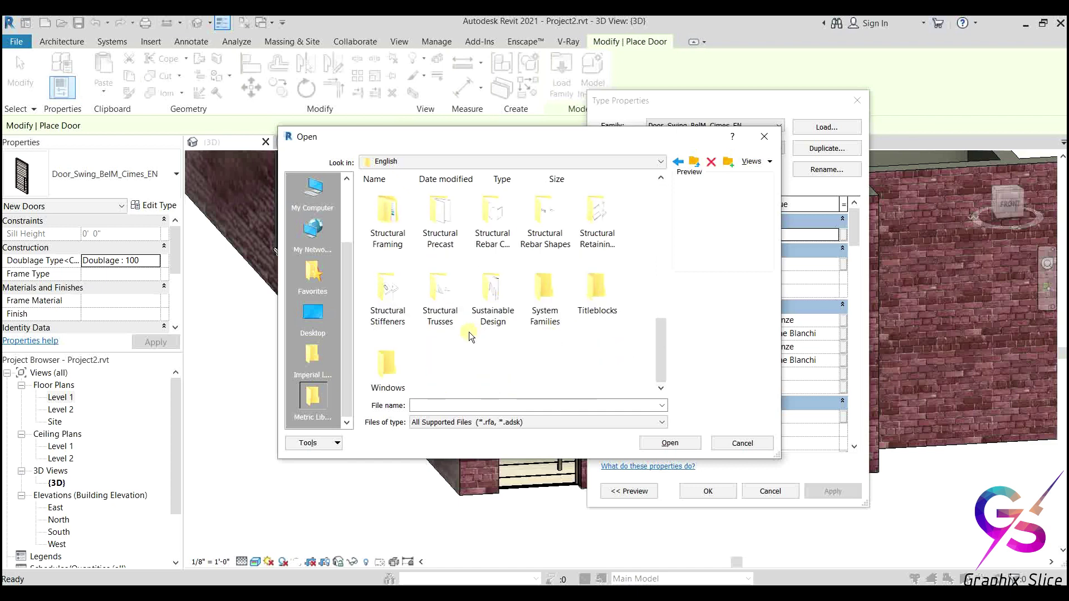
{"action": "scroll", "coordinate": [551, 343], "scroll_direction": "up", "scroll_amount": 6}
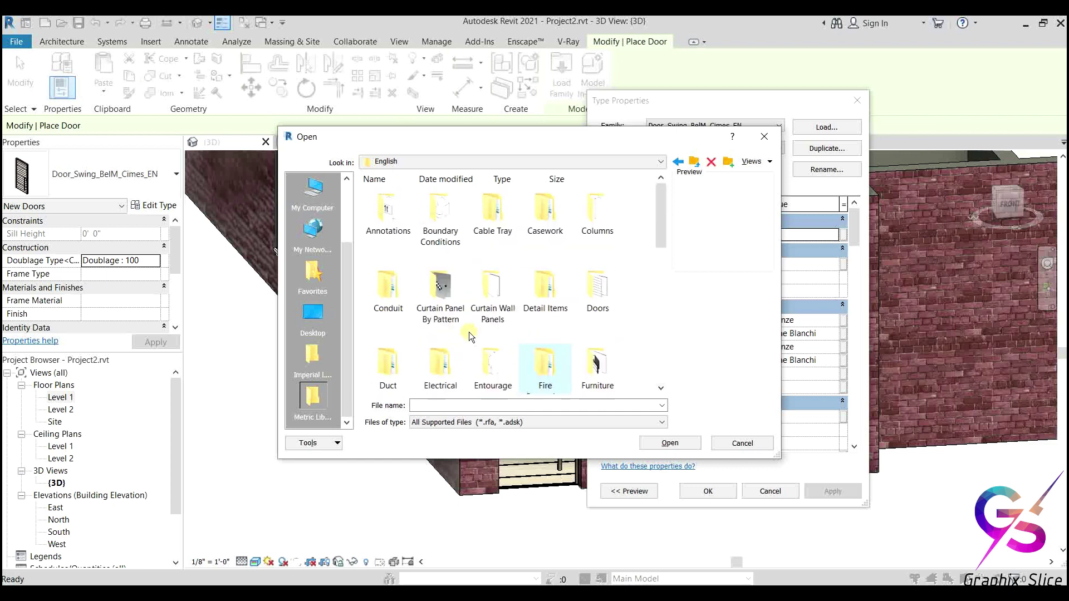
{"action": "double_click", "coordinate": [579, 284]}
{"action": "scroll", "coordinate": [583, 285], "scroll_direction": "down", "scroll_amount": 1}
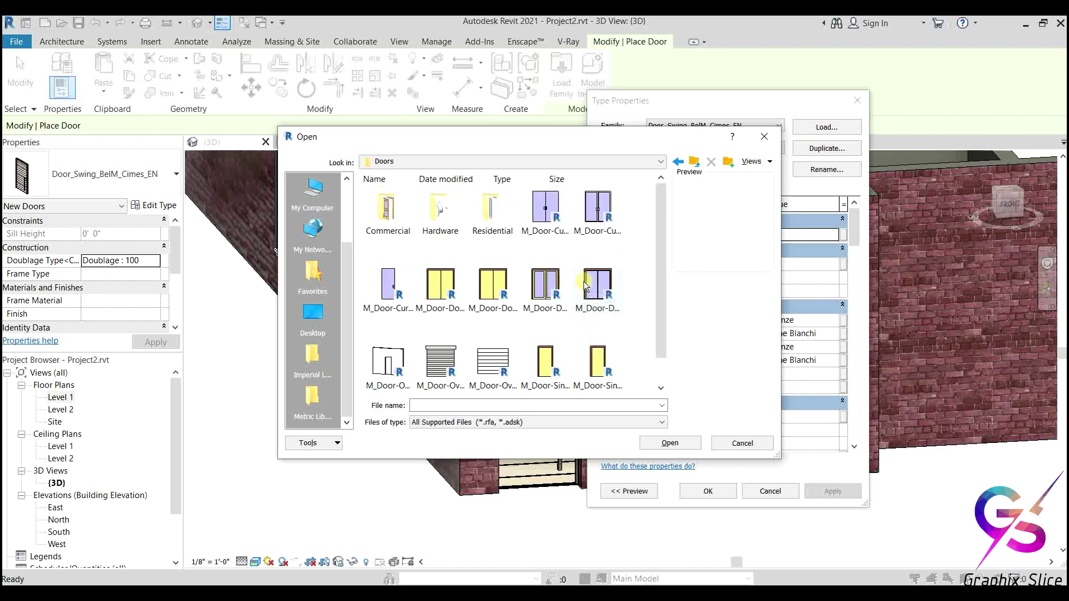
{"action": "double_click", "coordinate": [492, 197]}
{"action": "scroll", "coordinate": [510, 273], "scroll_direction": "down", "scroll_amount": 2}
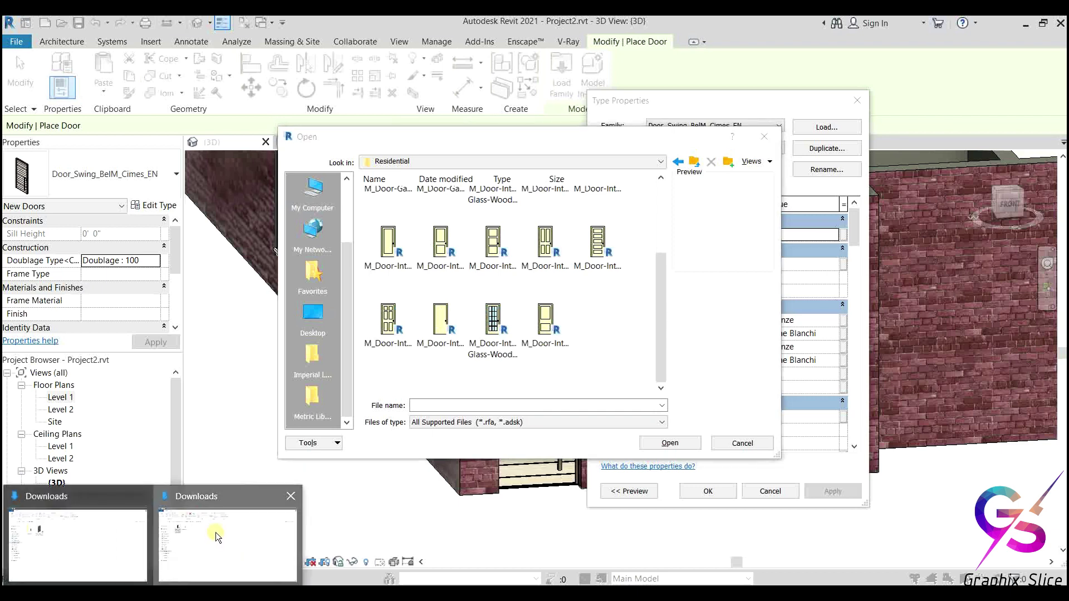
- Copy Door_Swing_BelM_Cimes_EN.rfa from the Downloads folder, then minimize that window
{"action": "left_click", "coordinate": [215, 536]}
{"action": "right_click", "coordinate": [144, 162]}
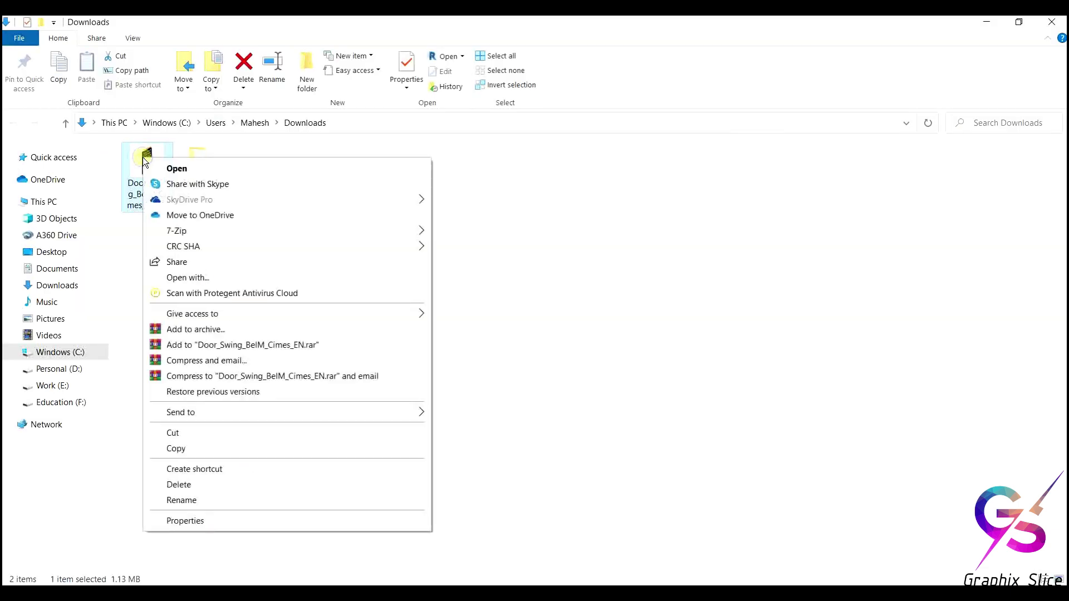
{"action": "left_click", "coordinate": [220, 449]}
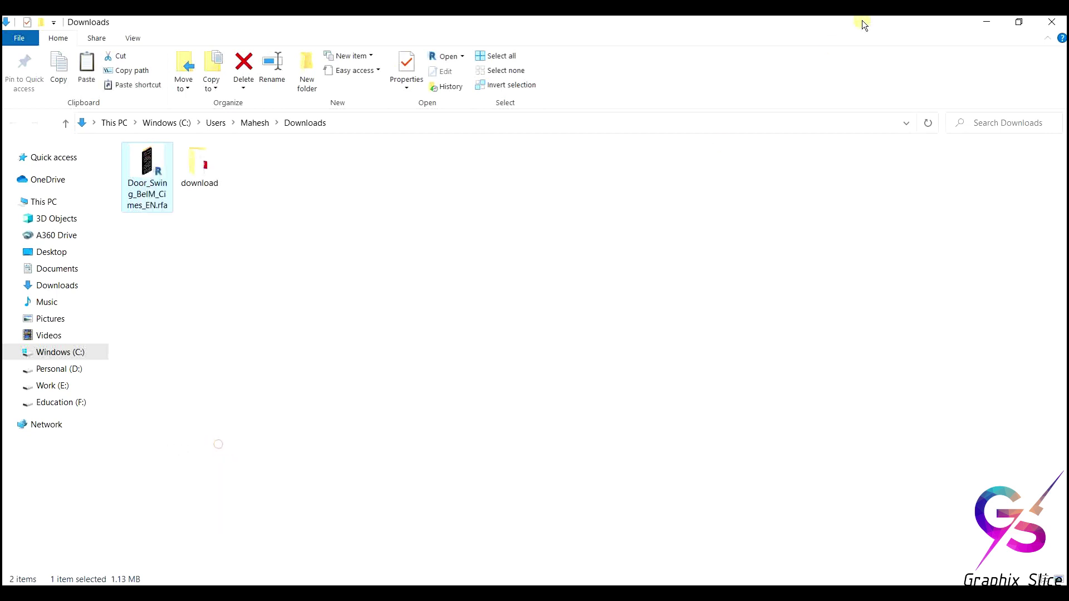
{"action": "left_click", "coordinate": [993, 22]}
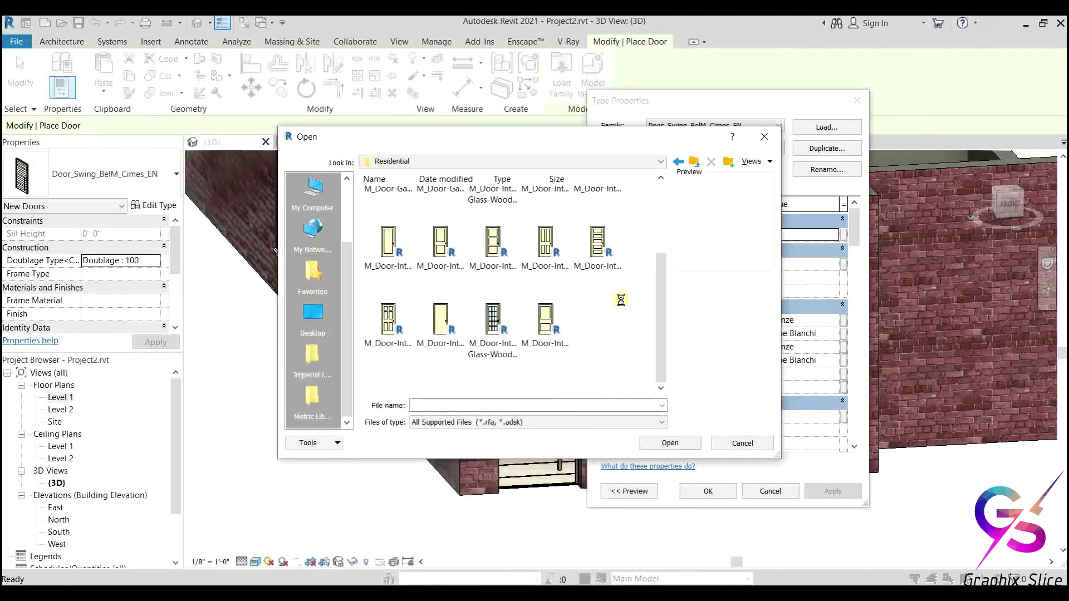
- Paste the Cîmes .rfa into Residential, then browse back to the English library's category folders
{"action": "right_click", "coordinate": [621, 301]}
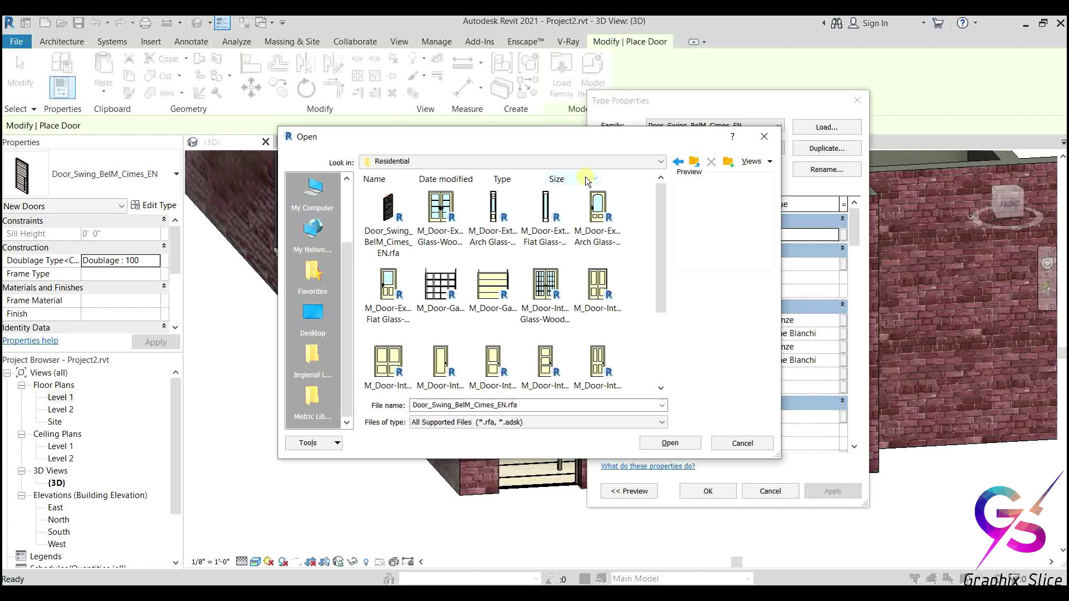
{"action": "left_click", "coordinate": [575, 164]}
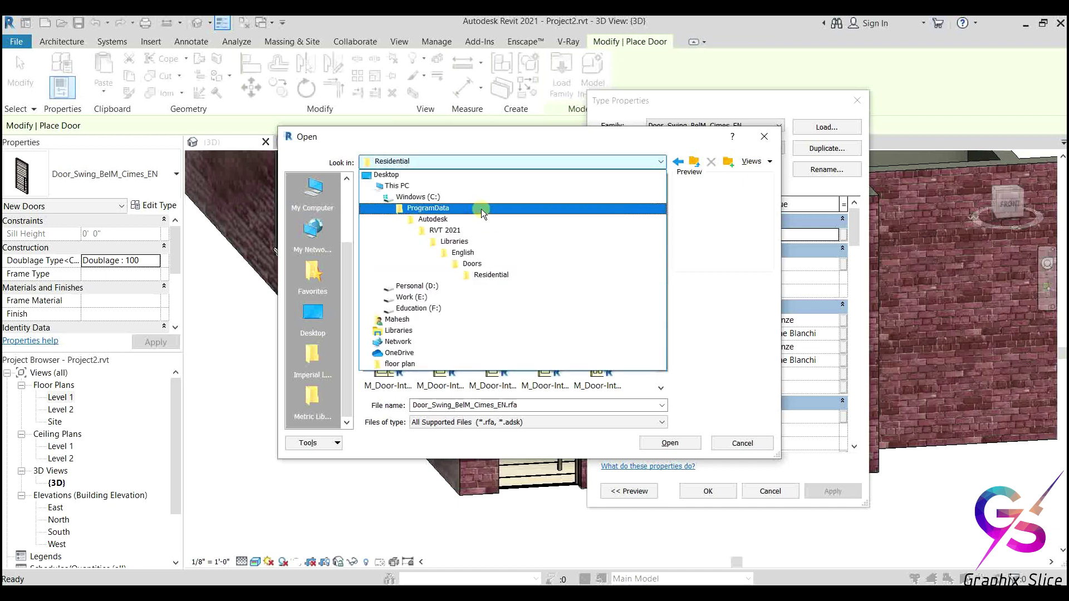
{"action": "left_click", "coordinate": [492, 239]}
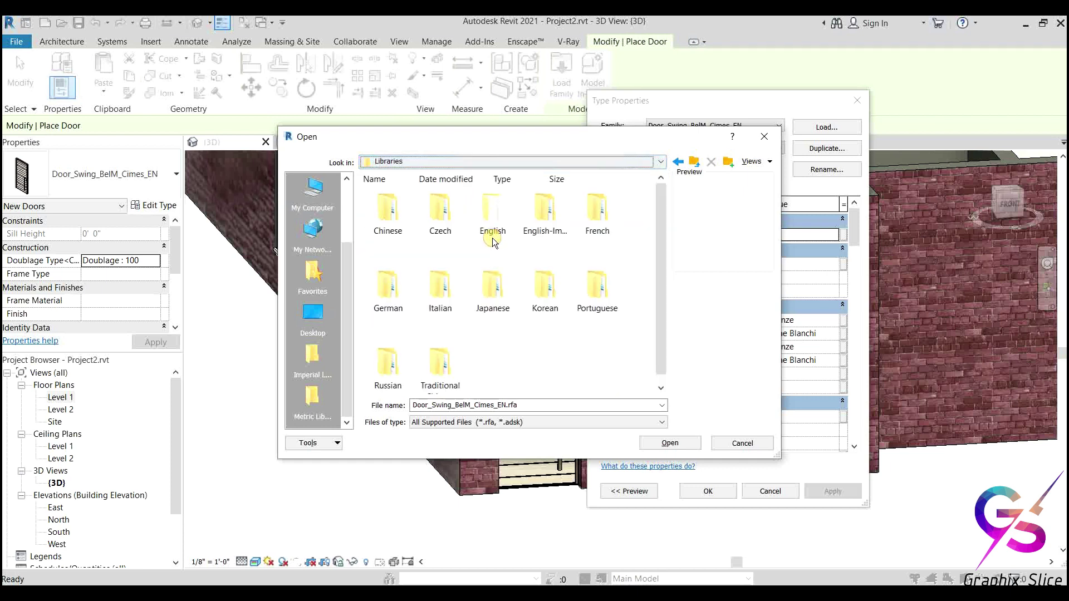
{"action": "double_click", "coordinate": [492, 238]}
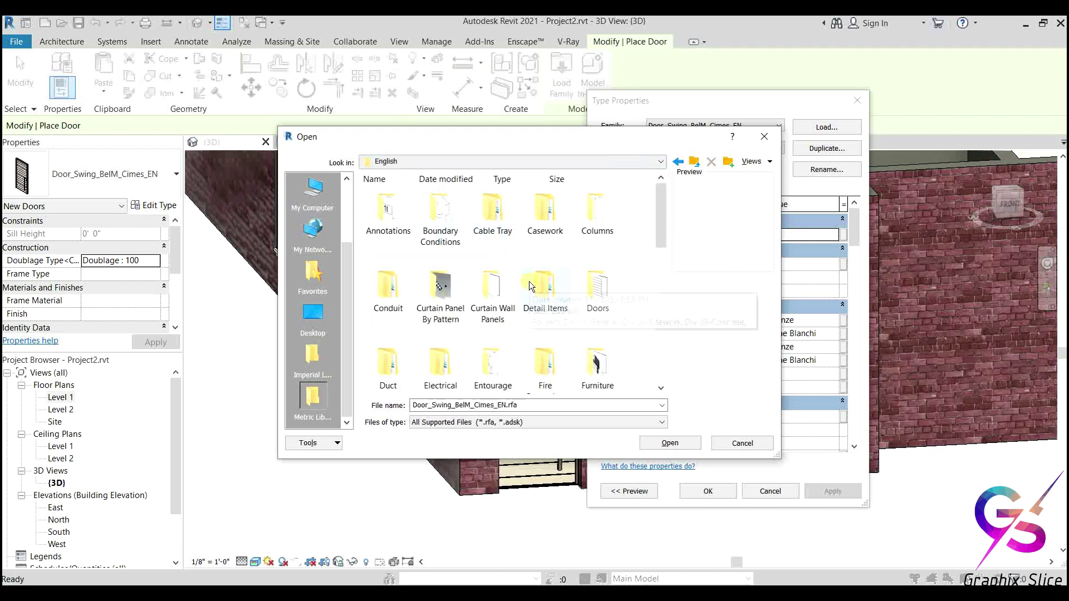
{"action": "scroll", "coordinate": [501, 318], "scroll_direction": "down", "scroll_amount": 2}
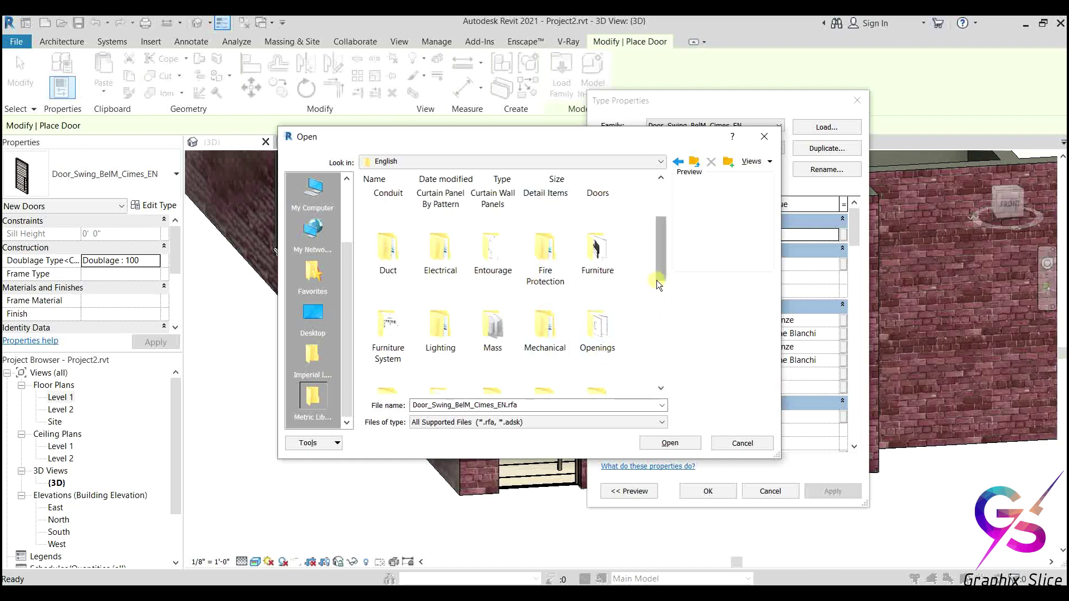
{"action": "left_click", "coordinate": [595, 256]}
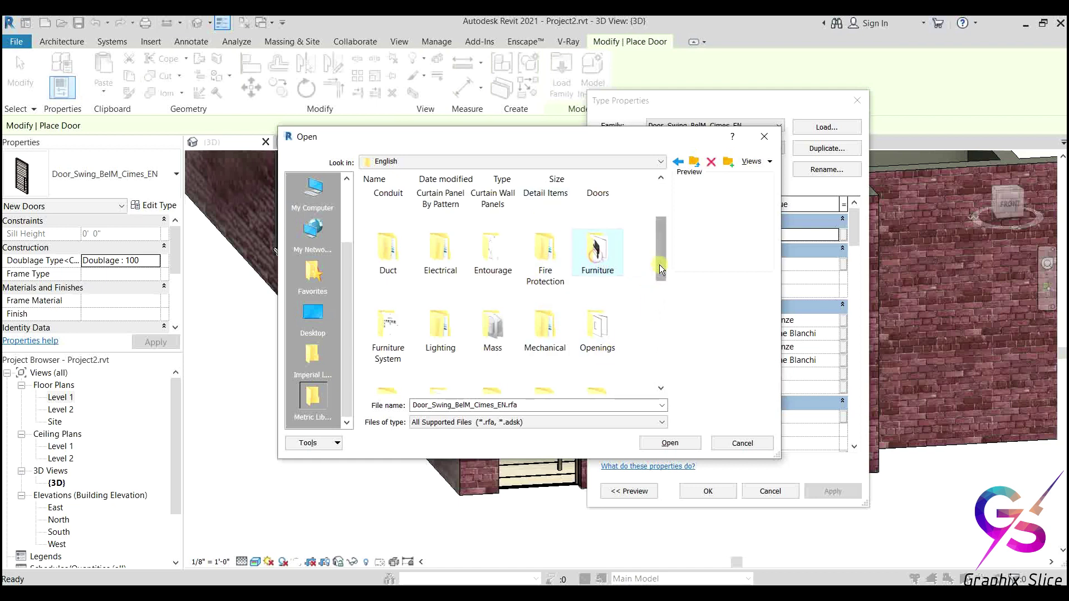
{"action": "left_click_drag", "start_coordinate": [659, 265], "coordinate": [670, 357]}
{"action": "left_click", "coordinate": [598, 218]}
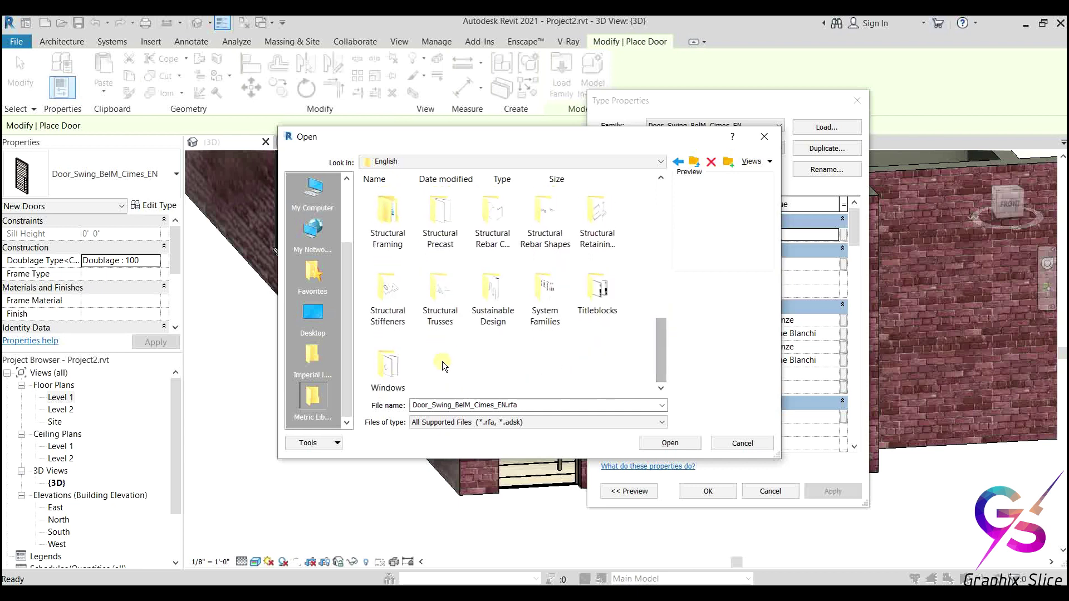
- Close the Open and Type Properties dialogs and switch to arcat.com in the browser
{"action": "left_click", "coordinate": [764, 136]}
{"action": "left_click", "coordinate": [851, 100]}
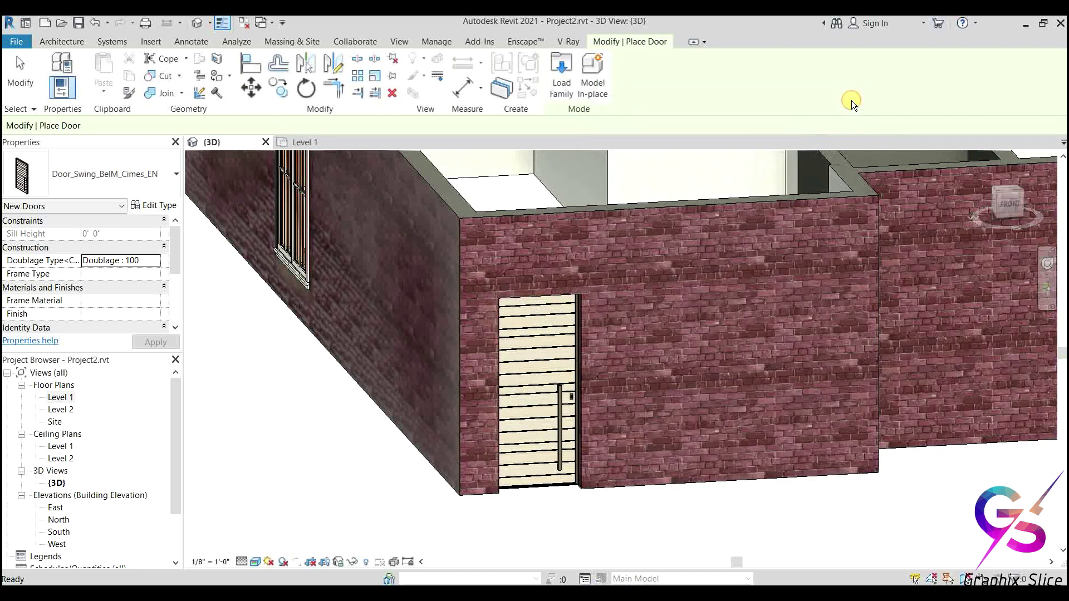
{"action": "left_click", "coordinate": [61, 41]}
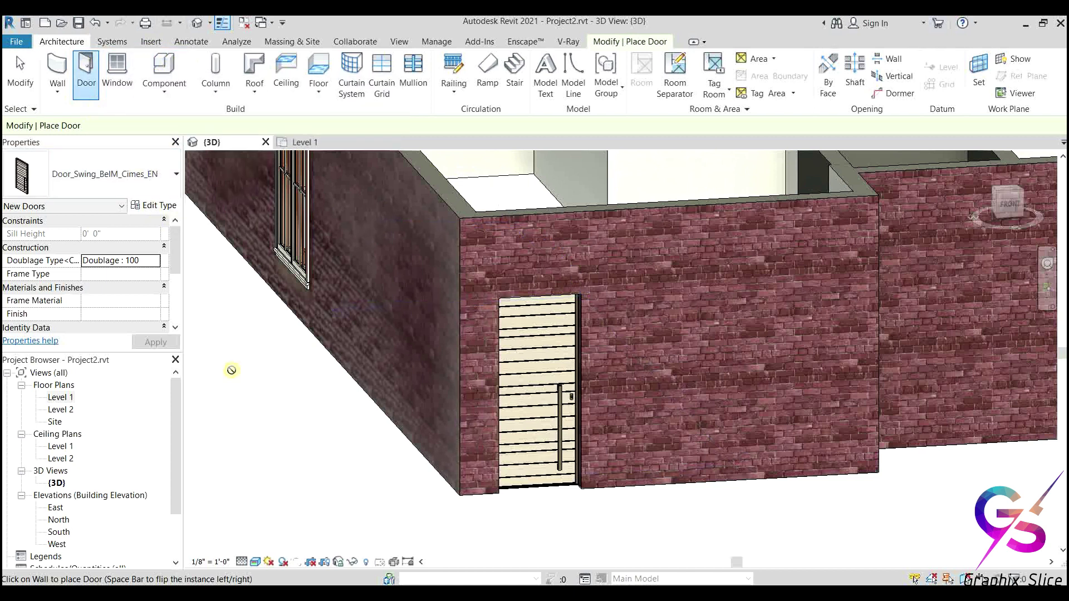
{"action": "key", "text": "alt+Tab"}
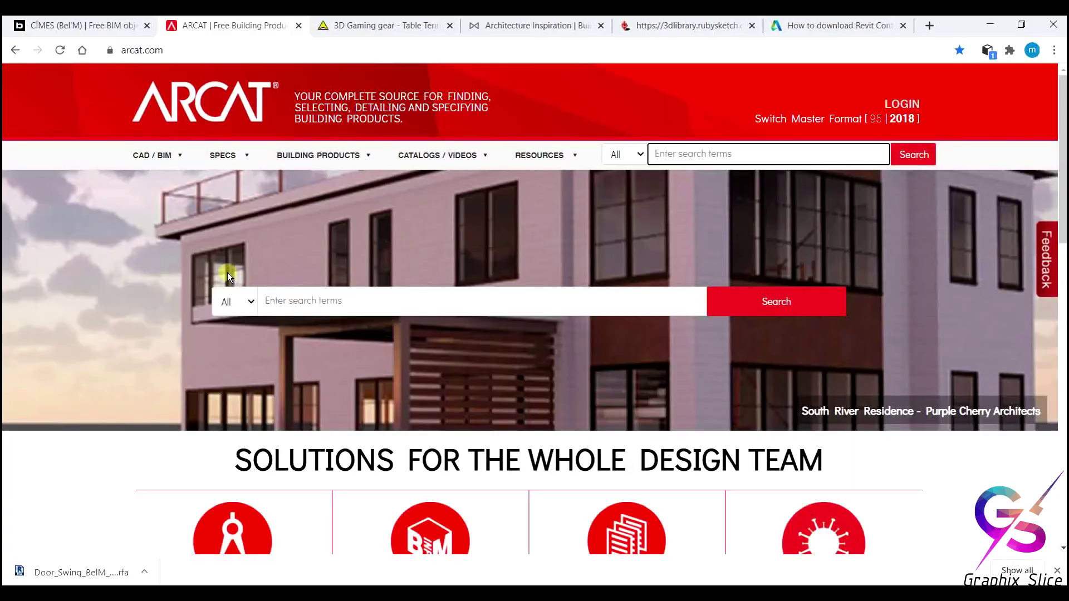
{"action": "left_click", "coordinate": [195, 256]}
{"action": "scroll", "coordinate": [348, 299], "scroll_direction": "down", "scroll_amount": 4}
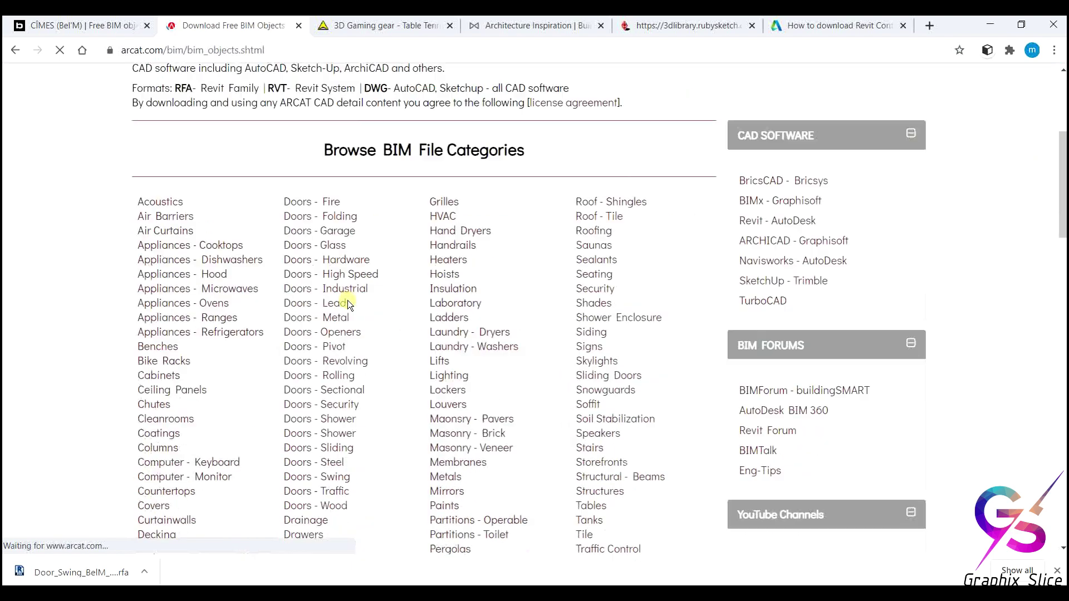
{"action": "scroll", "coordinate": [348, 301], "scroll_direction": "down", "scroll_amount": 3}
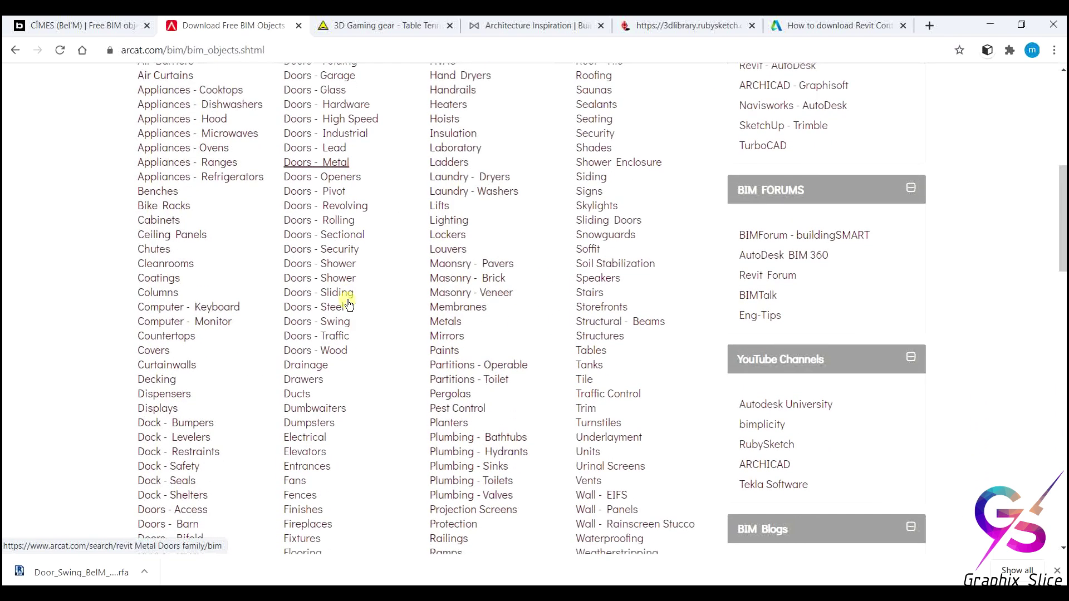
{"action": "scroll", "coordinate": [348, 301], "scroll_direction": "down", "scroll_amount": 2}
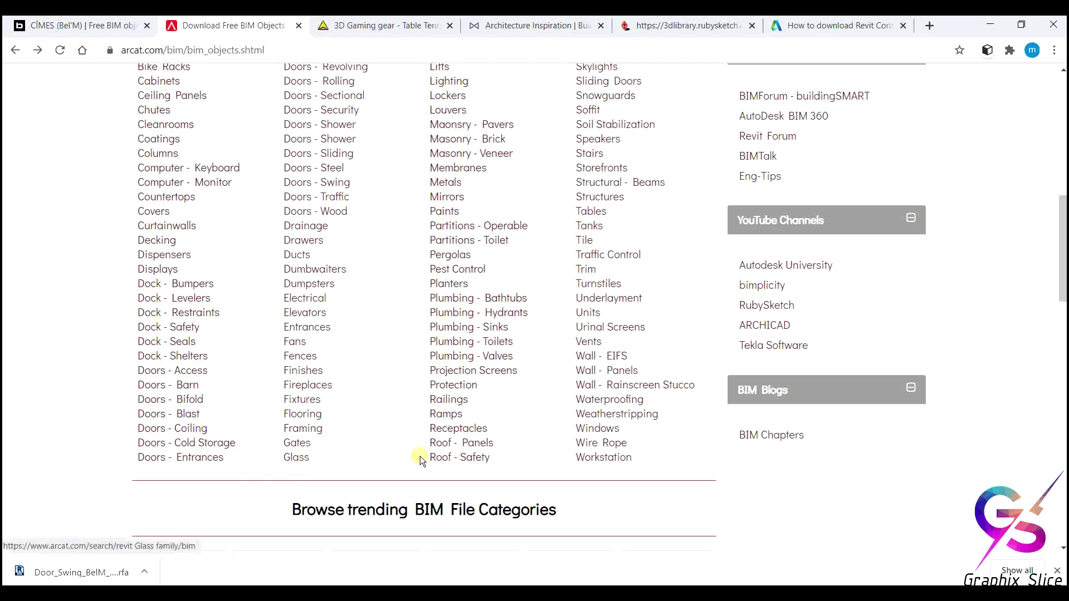
{"action": "scroll", "coordinate": [433, 457], "scroll_direction": "up", "scroll_amount": 3}
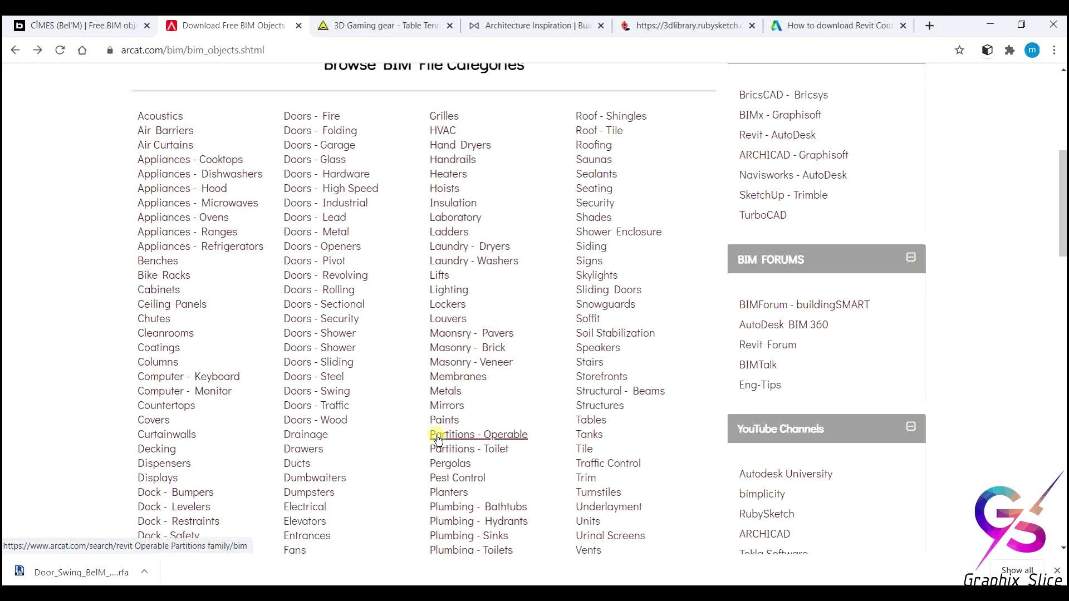
- Open ARCAT's Revit Cabinets results and the Brown Jordan Outdoor Kitchens BIM page
{"action": "left_click", "coordinate": [170, 290]}
{"action": "scroll", "coordinate": [439, 373], "scroll_direction": "down", "scroll_amount": 5}
{"action": "scroll", "coordinate": [440, 372], "scroll_direction": "down", "scroll_amount": 3}
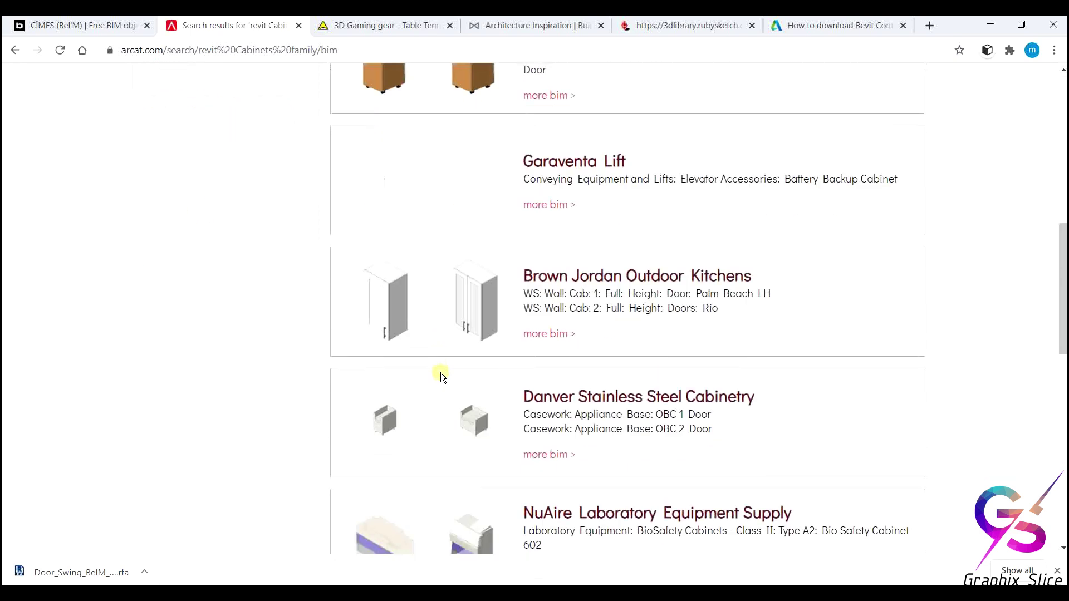
{"action": "left_click", "coordinate": [483, 291]}
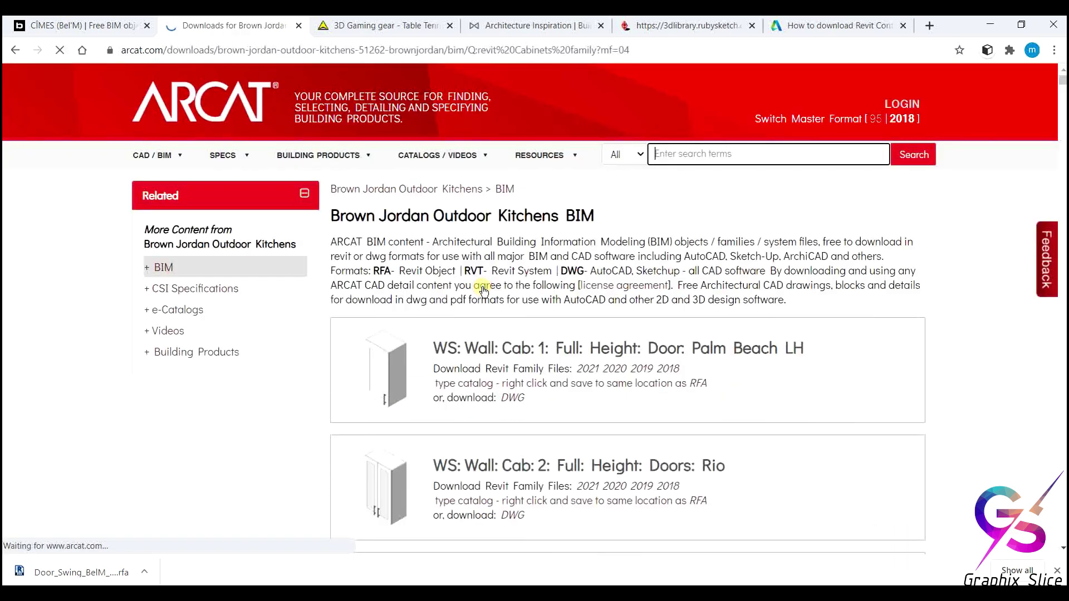
- Download the 2021 Revit family for the Key West Beadboard LH wall cabinet
{"action": "scroll", "coordinate": [466, 320], "scroll_direction": "down", "scroll_amount": 8}
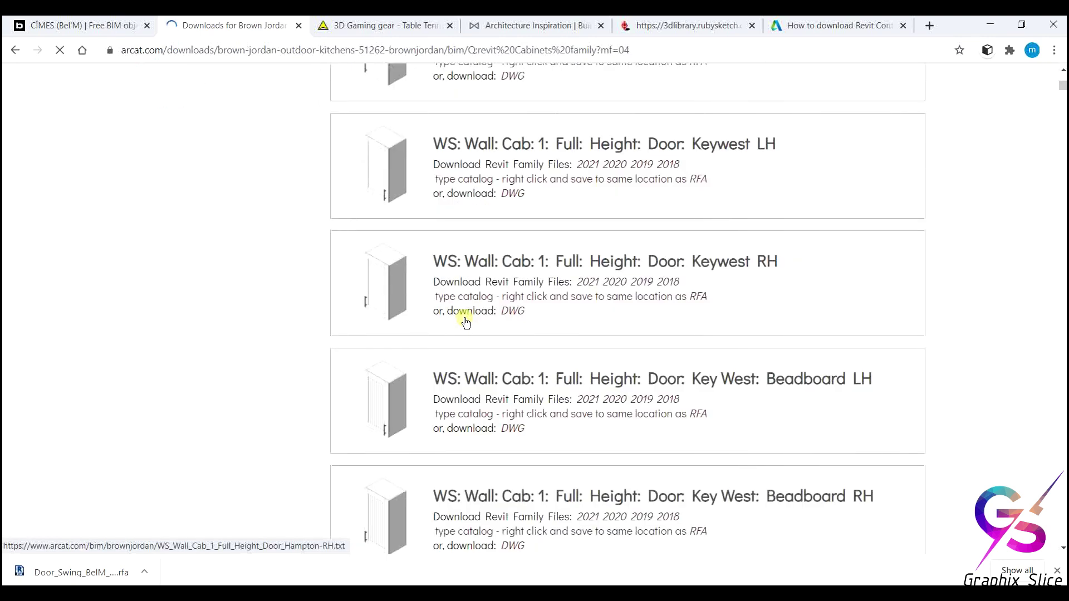
{"action": "scroll", "coordinate": [465, 318], "scroll_direction": "down", "scroll_amount": 10}
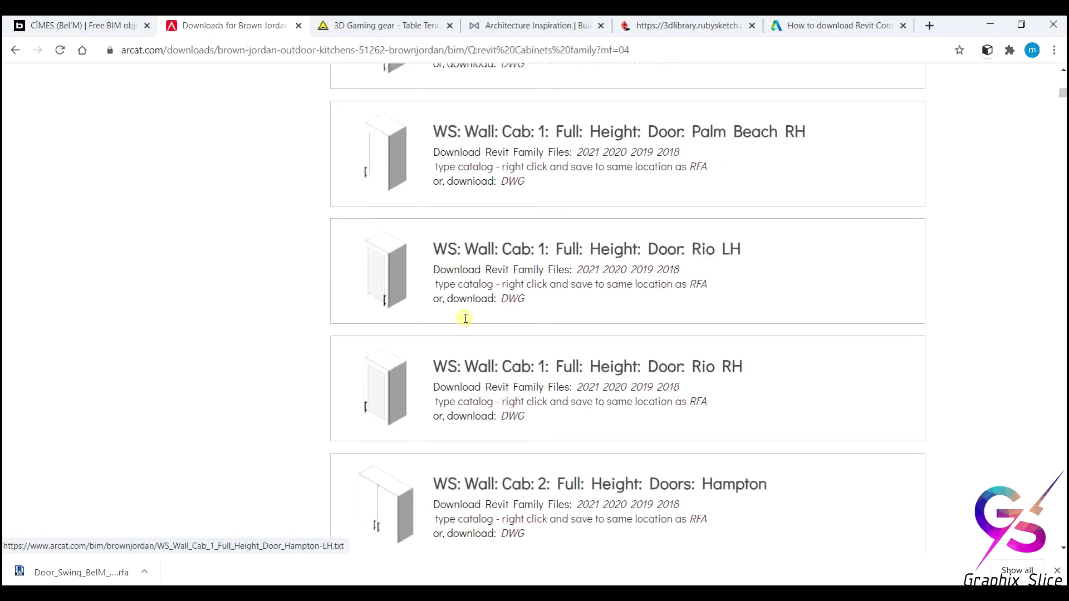
{"action": "scroll", "coordinate": [466, 318], "scroll_direction": "down", "scroll_amount": 5}
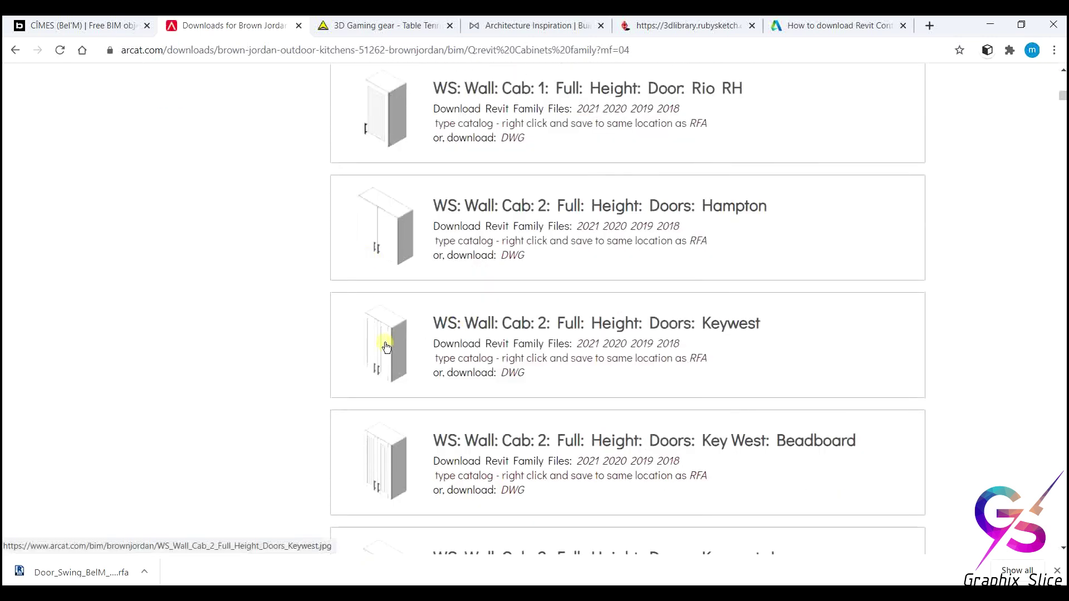
{"action": "scroll", "coordinate": [385, 384], "scroll_direction": "down", "scroll_amount": 1}
{"action": "scroll", "coordinate": [386, 392], "scroll_direction": "down", "scroll_amount": 4}
{"action": "scroll", "coordinate": [390, 334], "scroll_direction": "down", "scroll_amount": 10}
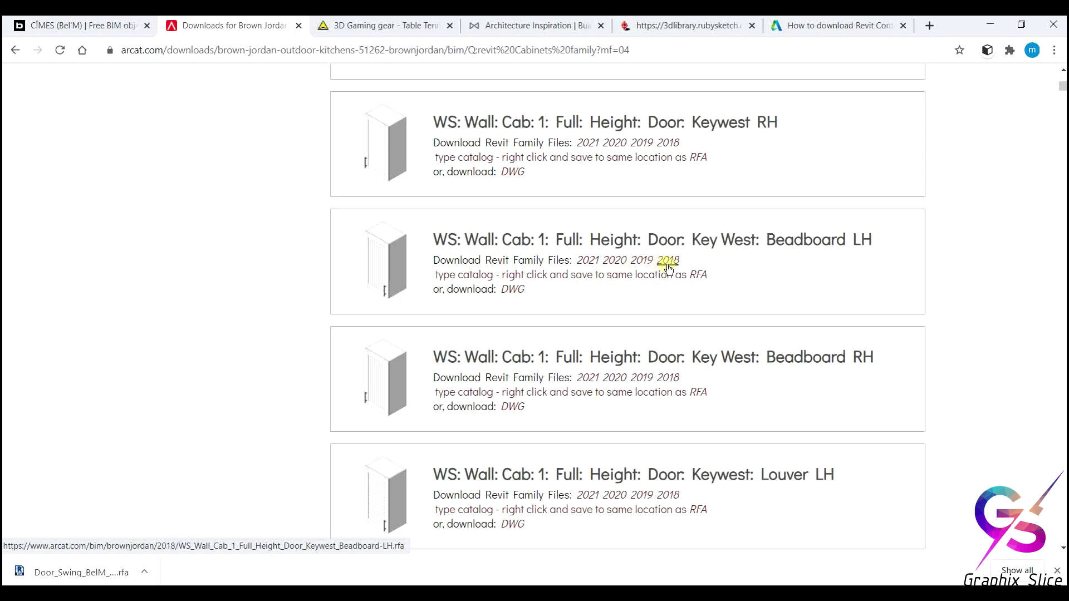
{"action": "left_click", "coordinate": [588, 266]}
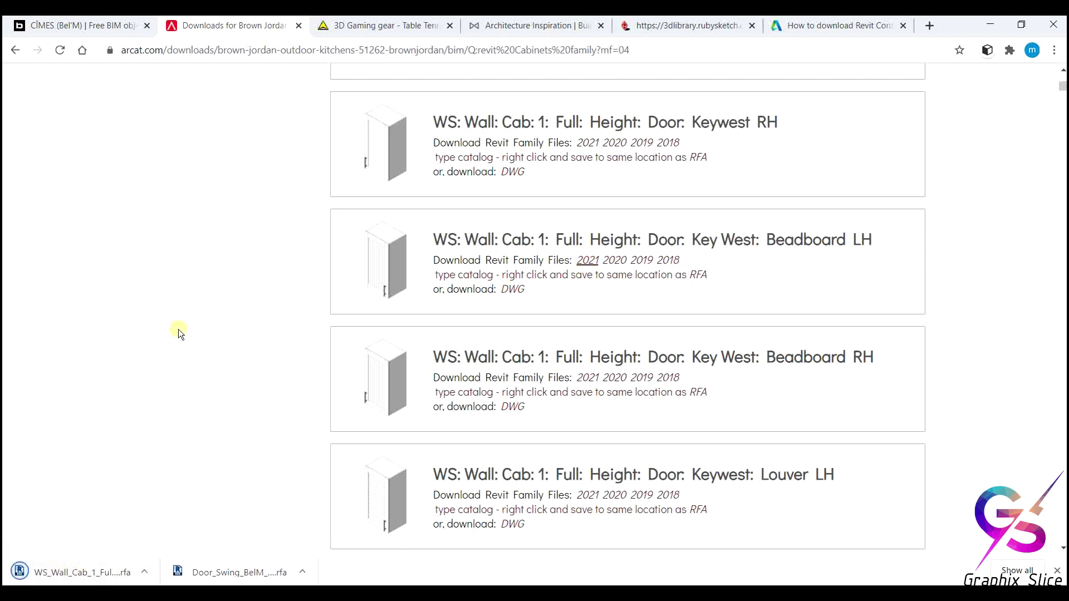
{"action": "scroll", "coordinate": [523, 318], "scroll_direction": "up", "scroll_amount": 10}
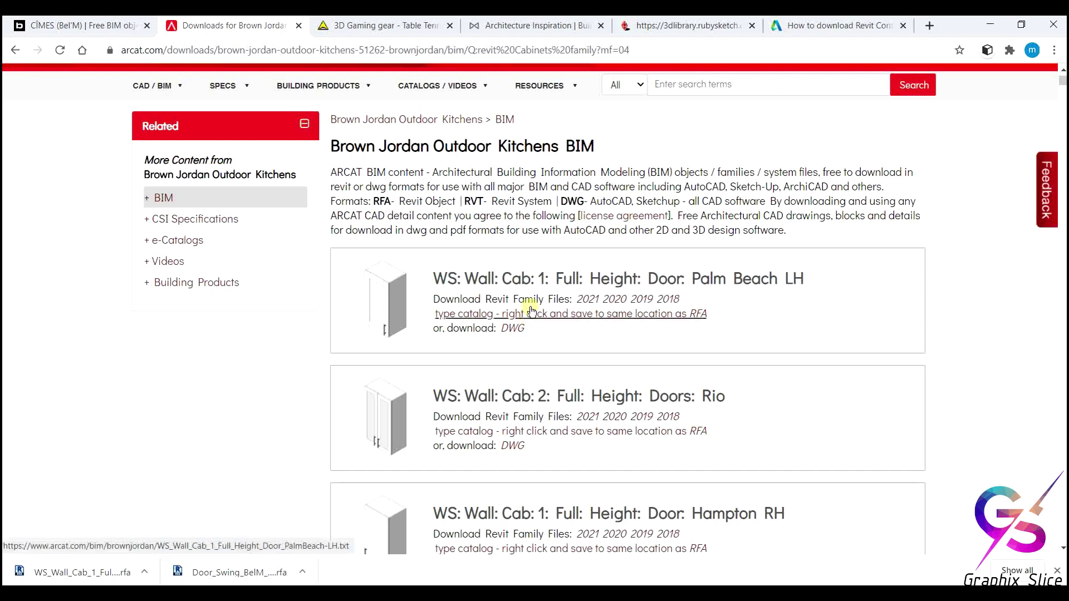
- Return from the ACCA table tennis page to the full BIM Objects Library and scroll its results
{"action": "left_click", "coordinate": [373, 26]}
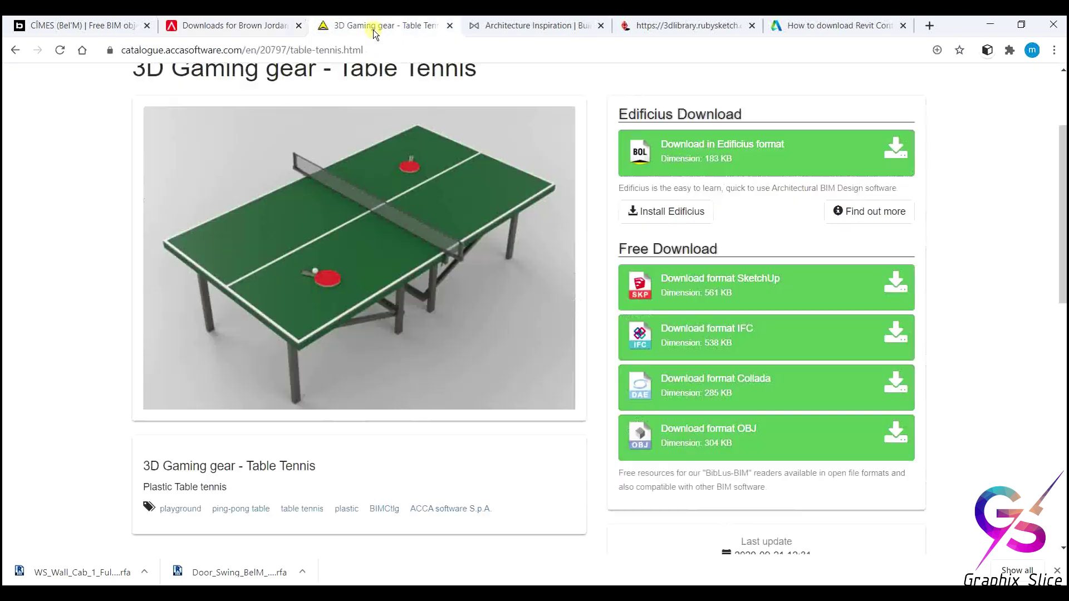
{"action": "scroll", "coordinate": [315, 283], "scroll_direction": "up", "scroll_amount": 3}
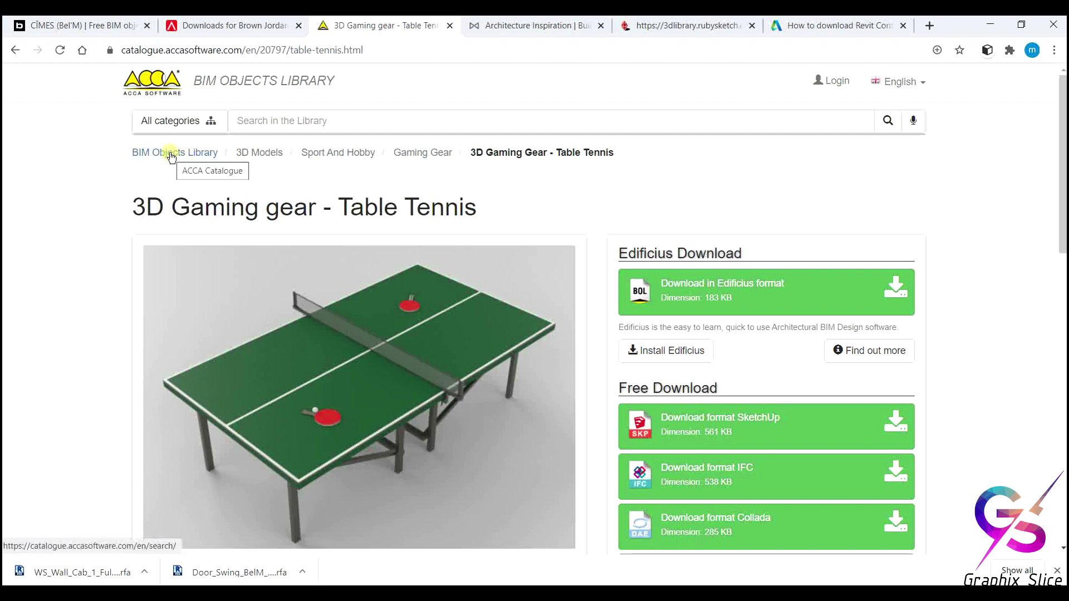
{"action": "left_click", "coordinate": [150, 154]}
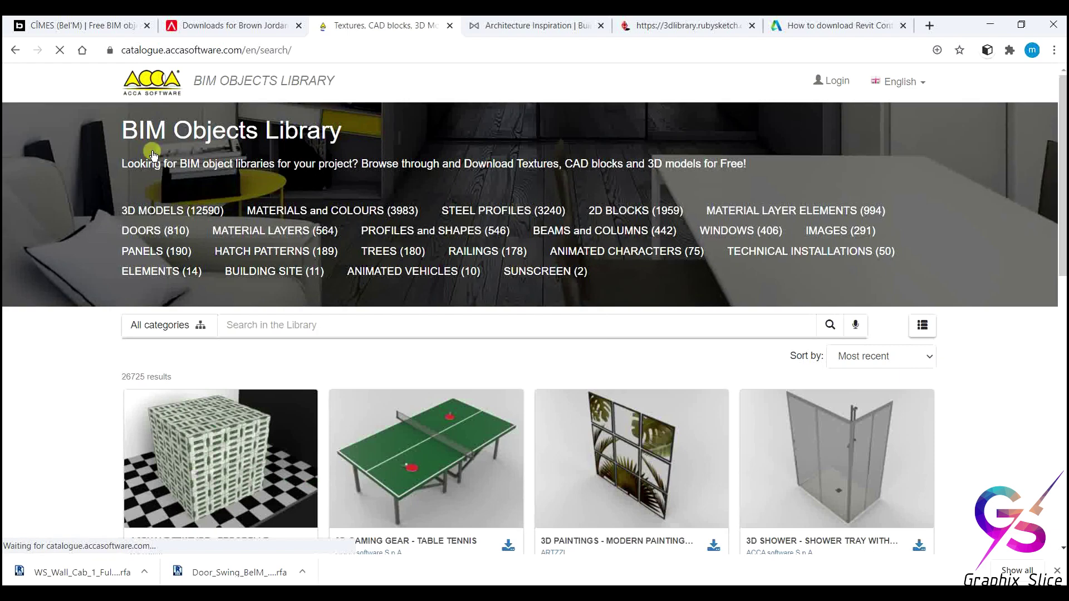
{"action": "scroll", "coordinate": [286, 345], "scroll_direction": "down", "scroll_amount": 5}
{"action": "scroll", "coordinate": [290, 349], "scroll_direction": "up", "scroll_amount": 2}
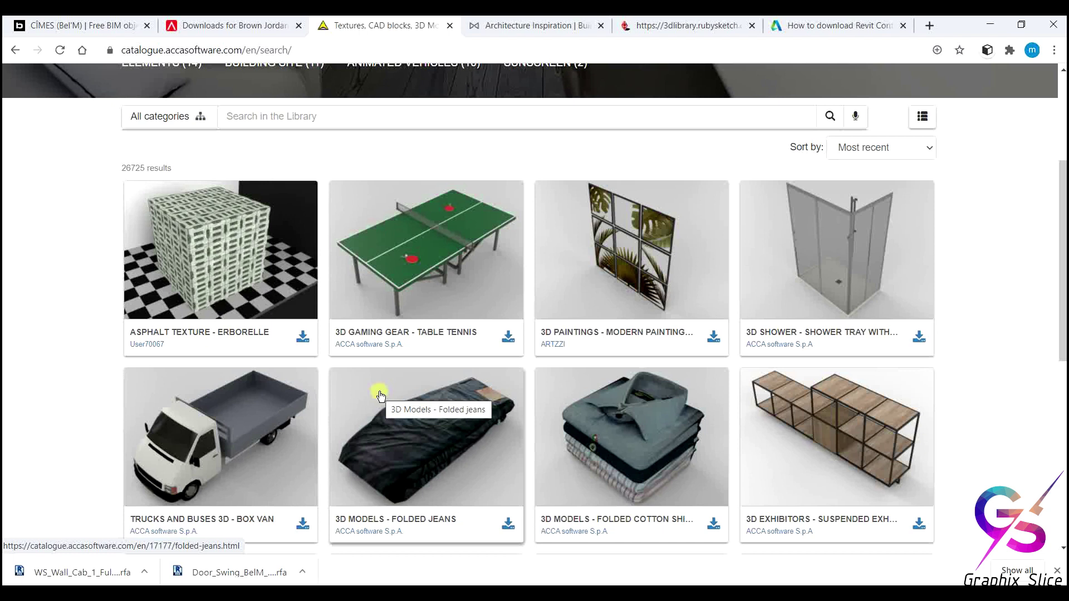
{"action": "scroll", "coordinate": [384, 392], "scroll_direction": "down", "scroll_amount": 8}
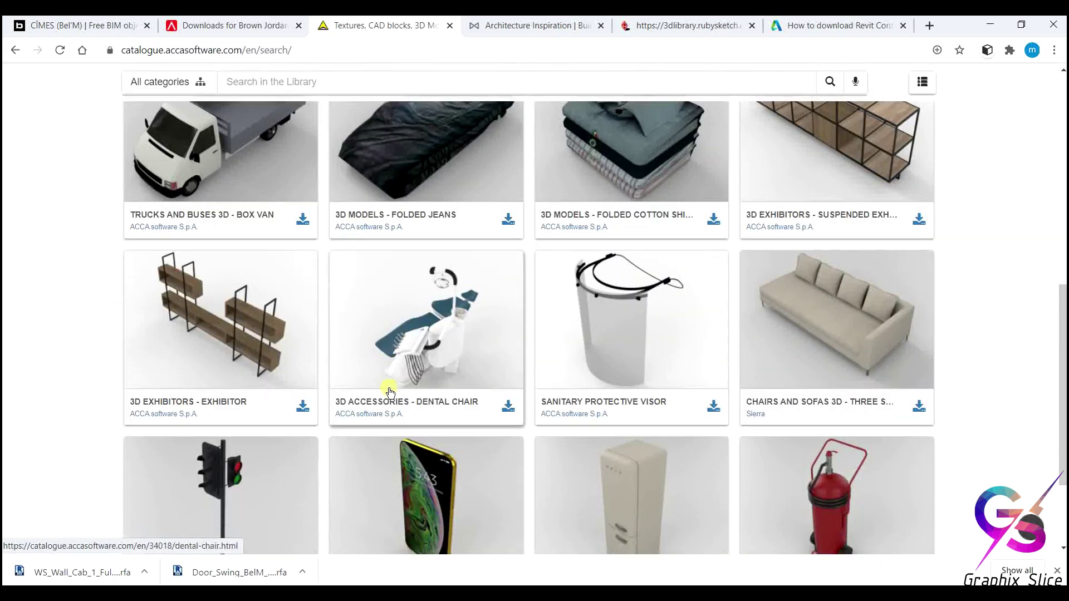
{"action": "scroll", "coordinate": [389, 390], "scroll_direction": "down", "scroll_amount": 5}
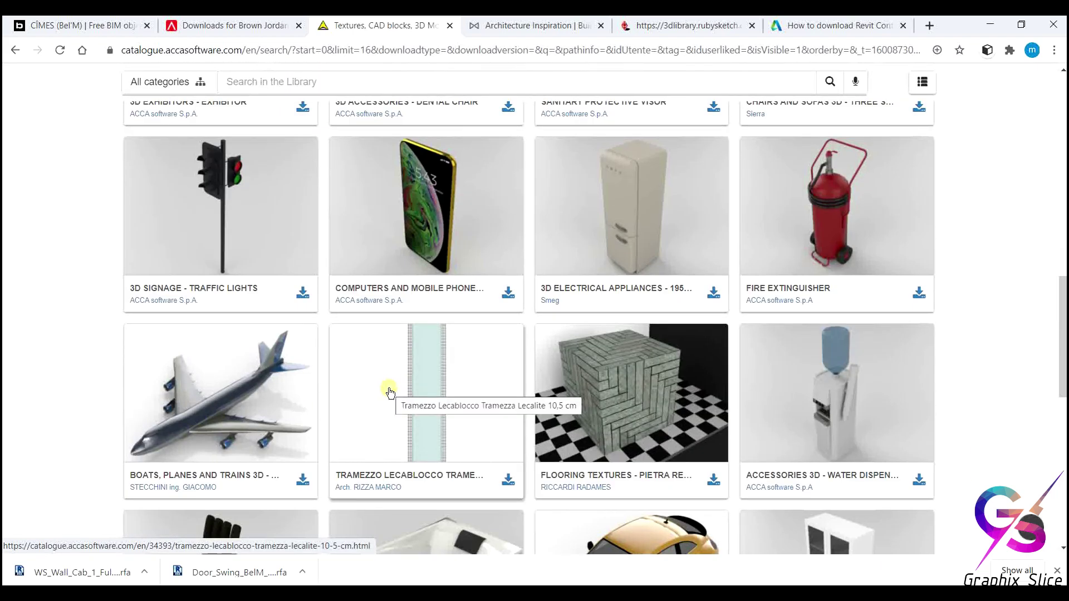
{"action": "scroll", "coordinate": [390, 392], "scroll_direction": "down", "scroll_amount": 5}
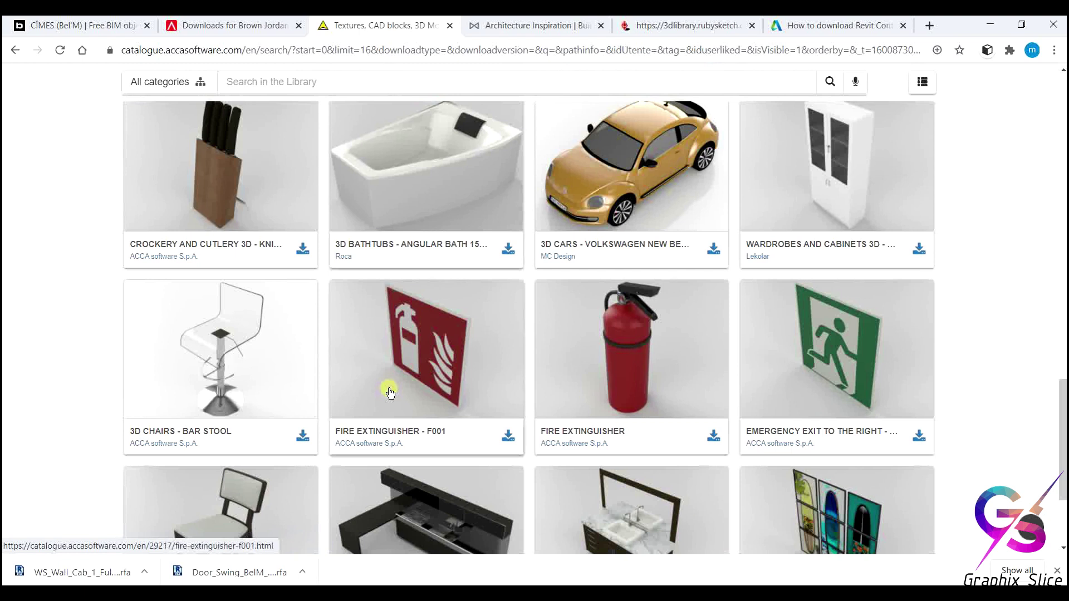
{"action": "scroll", "coordinate": [390, 393], "scroll_direction": "down", "scroll_amount": 3}
{"action": "scroll", "coordinate": [390, 392], "scroll_direction": "down", "scroll_amount": 13}
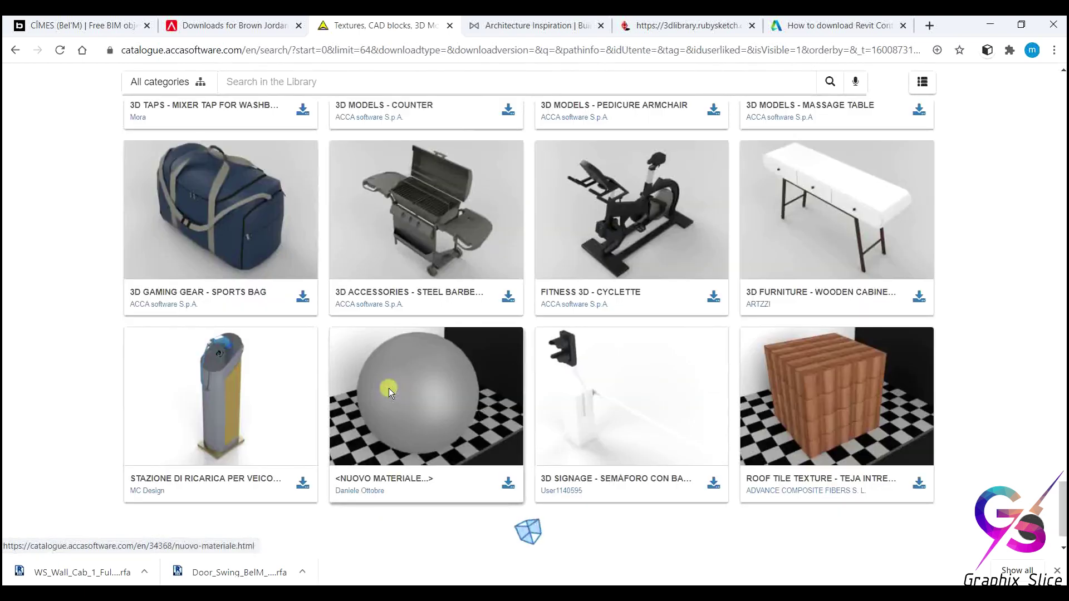
{"action": "scroll", "coordinate": [390, 392], "scroll_direction": "down", "scroll_amount": 6}
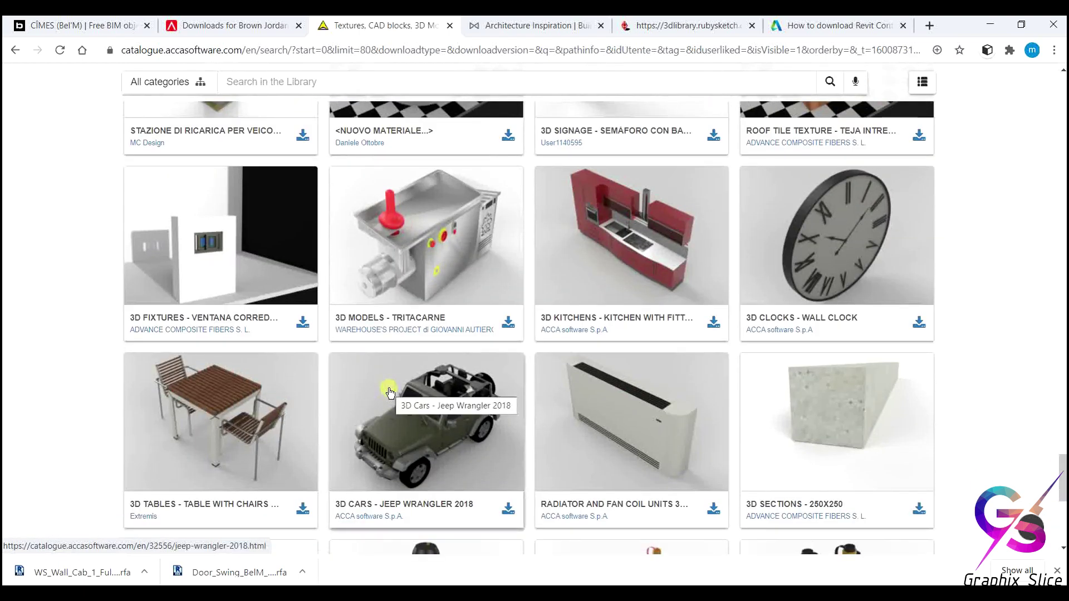
- Download the SketchUp file of '3D Kitchens - Kitchen with fitted appliances' from its ACCA page
{"action": "left_click", "coordinate": [589, 254]}
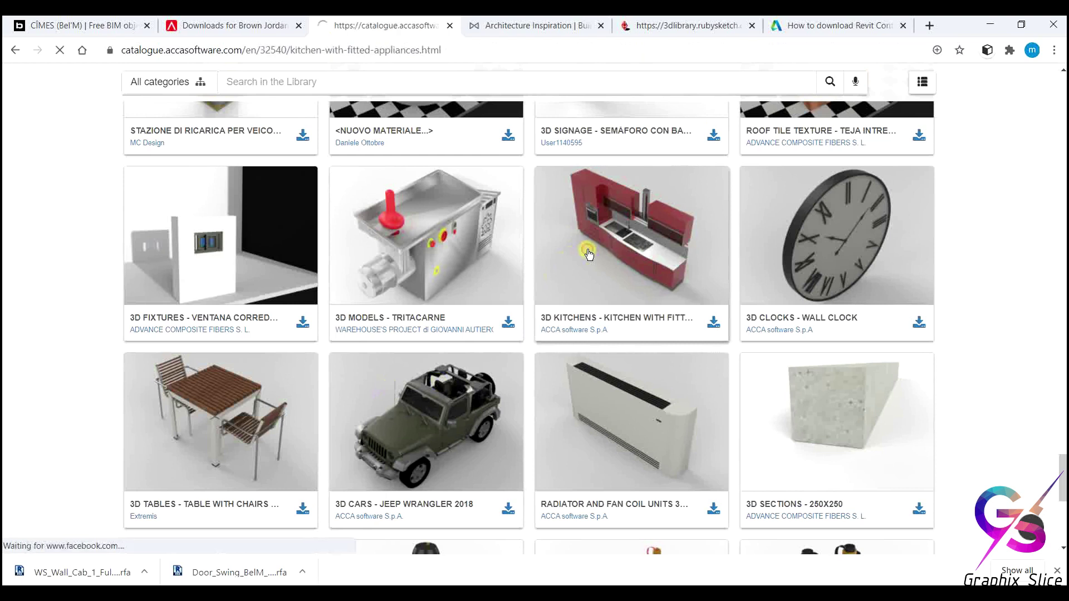
{"action": "scroll", "coordinate": [329, 332], "scroll_direction": "down", "scroll_amount": 3}
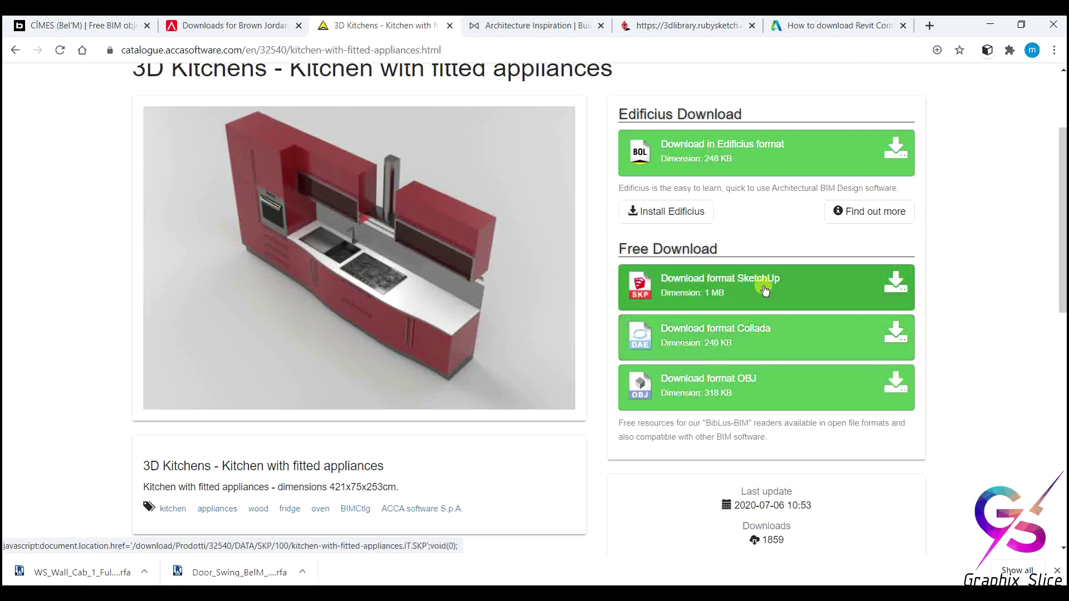
{"action": "scroll", "coordinate": [321, 260], "scroll_direction": "up", "scroll_amount": 3}
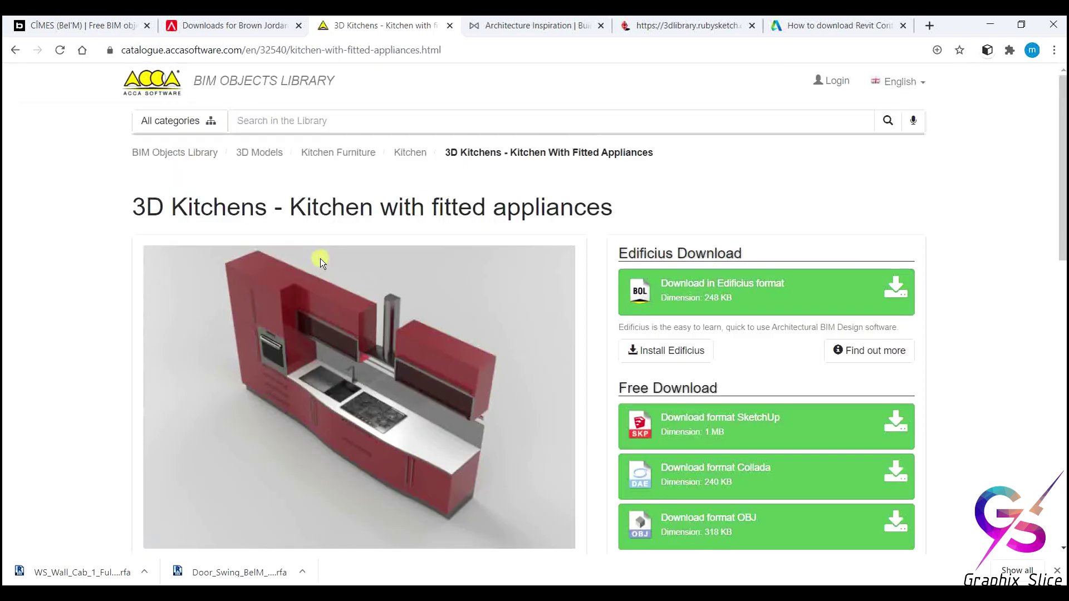
{"action": "scroll", "coordinate": [319, 258], "scroll_direction": "down", "scroll_amount": 6}
{"action": "scroll", "coordinate": [436, 252], "scroll_direction": "up", "scroll_amount": 3}
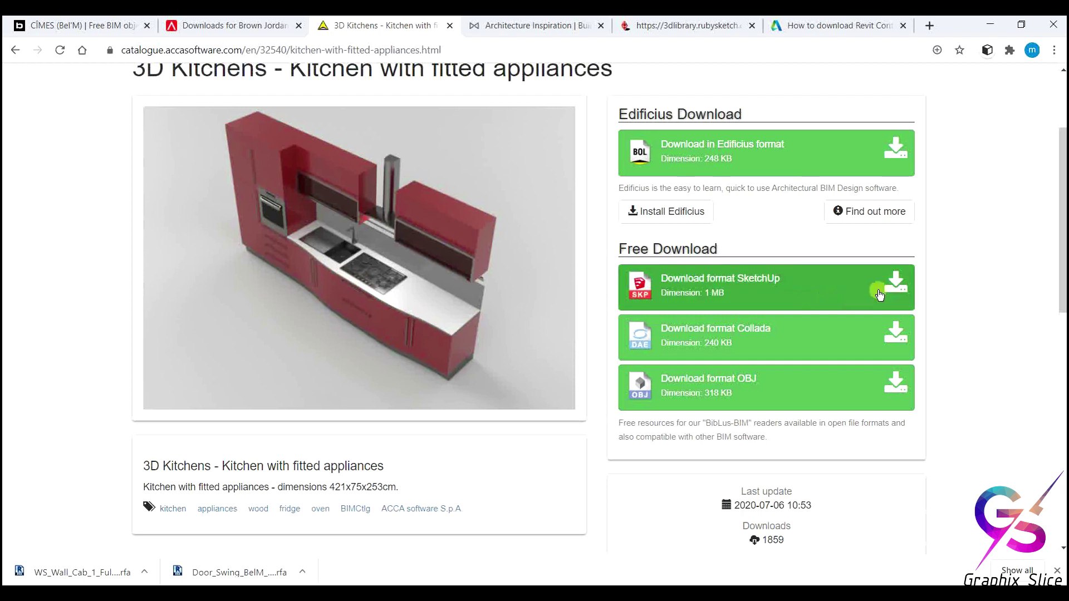
{"action": "left_click", "coordinate": [894, 287]}
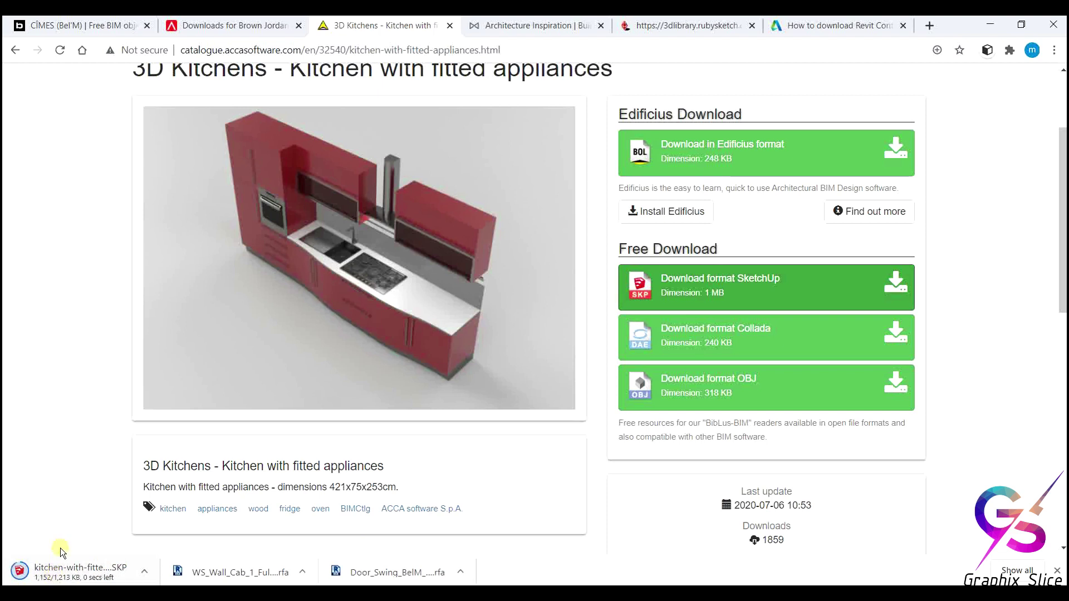
{"action": "scroll", "coordinate": [76, 491], "scroll_direction": "up", "scroll_amount": 3}
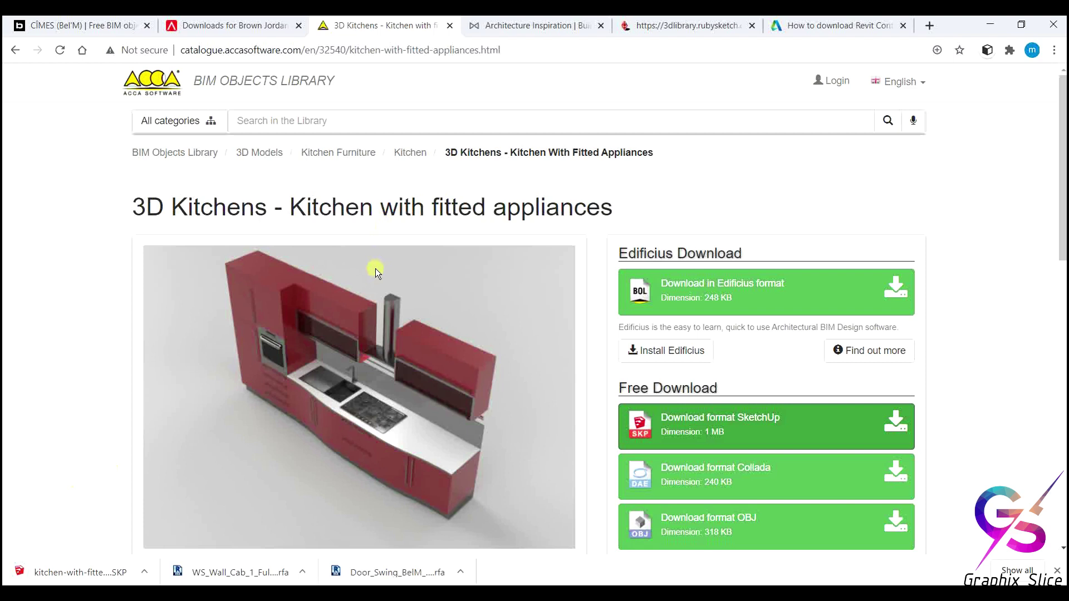
- Switch to Modlar and open the COMMUNITY BIM/CAD Sharing library
{"action": "left_click", "coordinate": [527, 27]}
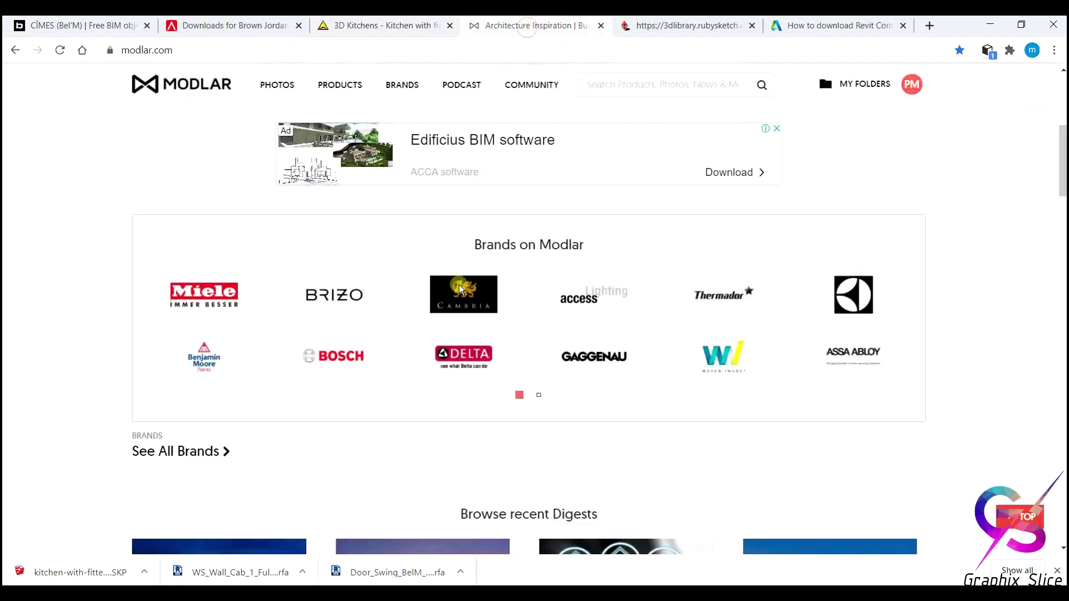
{"action": "scroll", "coordinate": [369, 354], "scroll_direction": "up", "scroll_amount": 5}
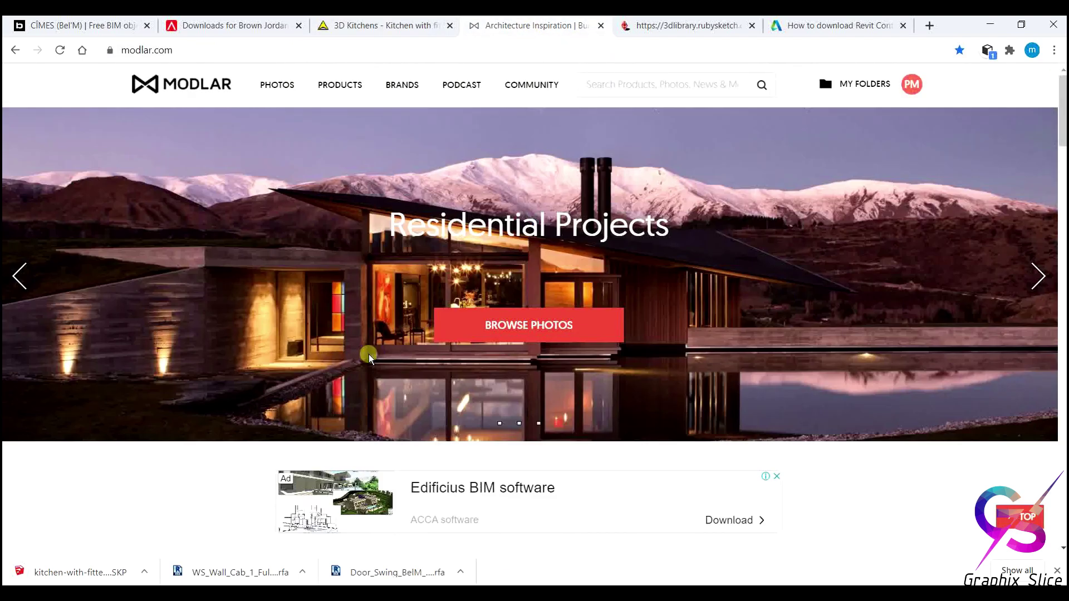
{"action": "mouse_move", "coordinate": [531, 184]}
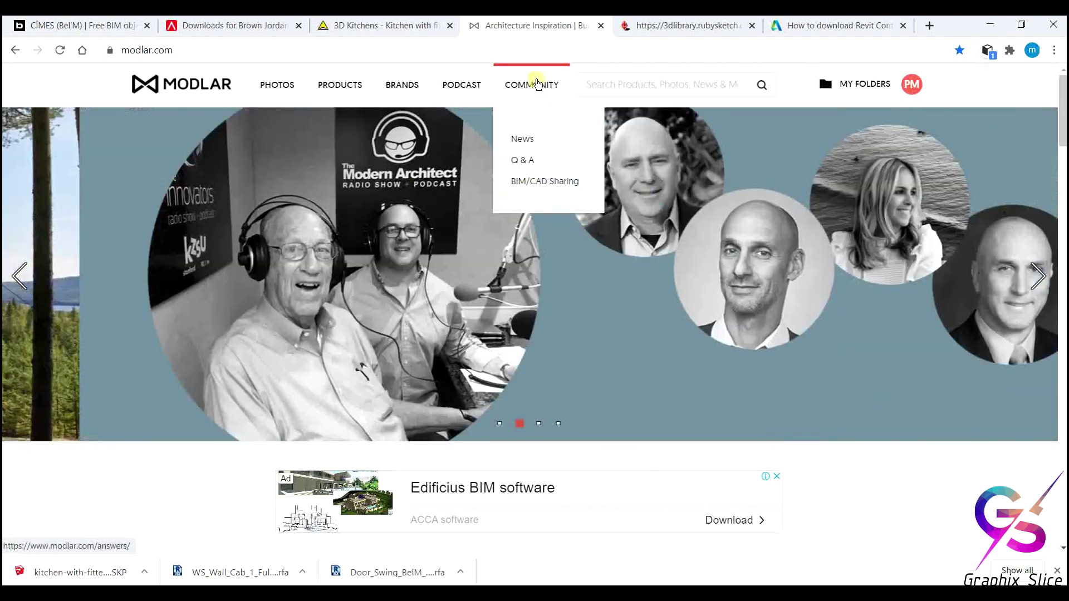
{"action": "left_click", "coordinate": [530, 183]}
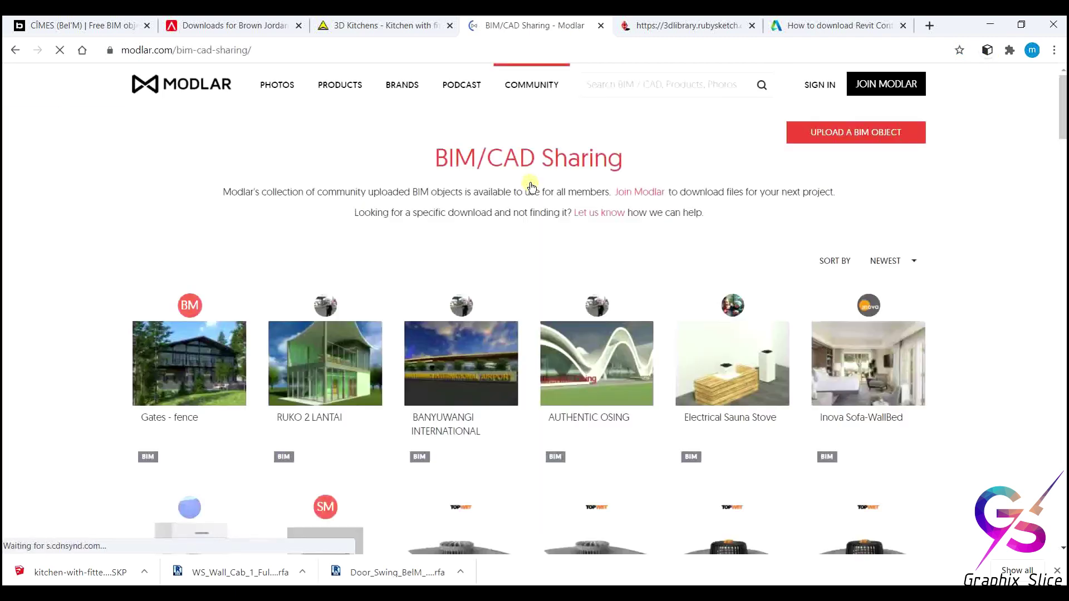
- Browse the object grid and return to the Stylish Chandelier Light Celling Mounted product page
{"action": "scroll", "coordinate": [249, 374], "scroll_direction": "down", "scroll_amount": 10}
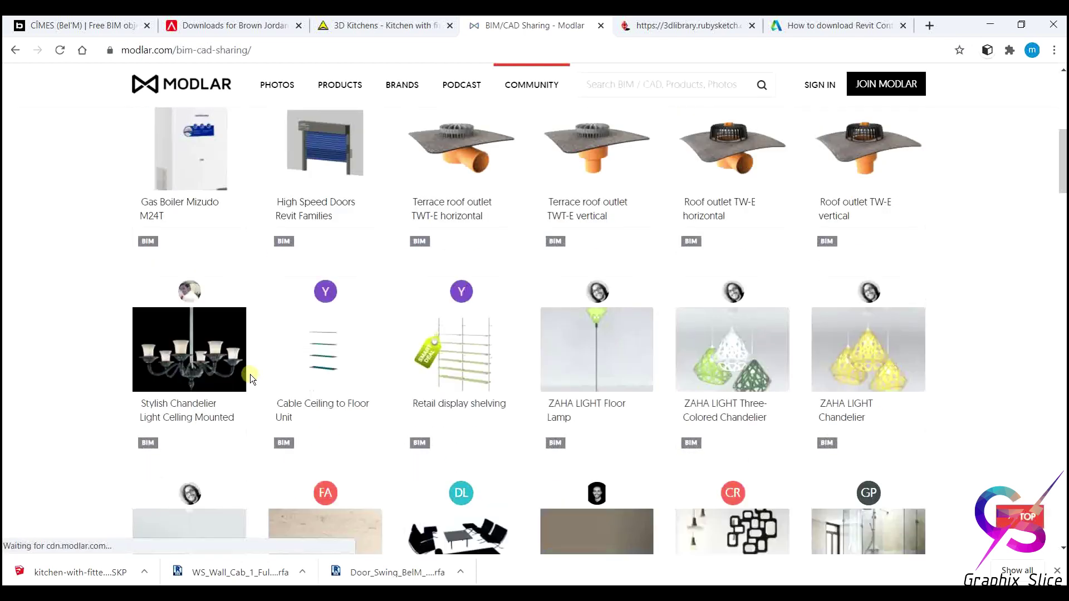
{"action": "scroll", "coordinate": [249, 374], "scroll_direction": "down", "scroll_amount": 6}
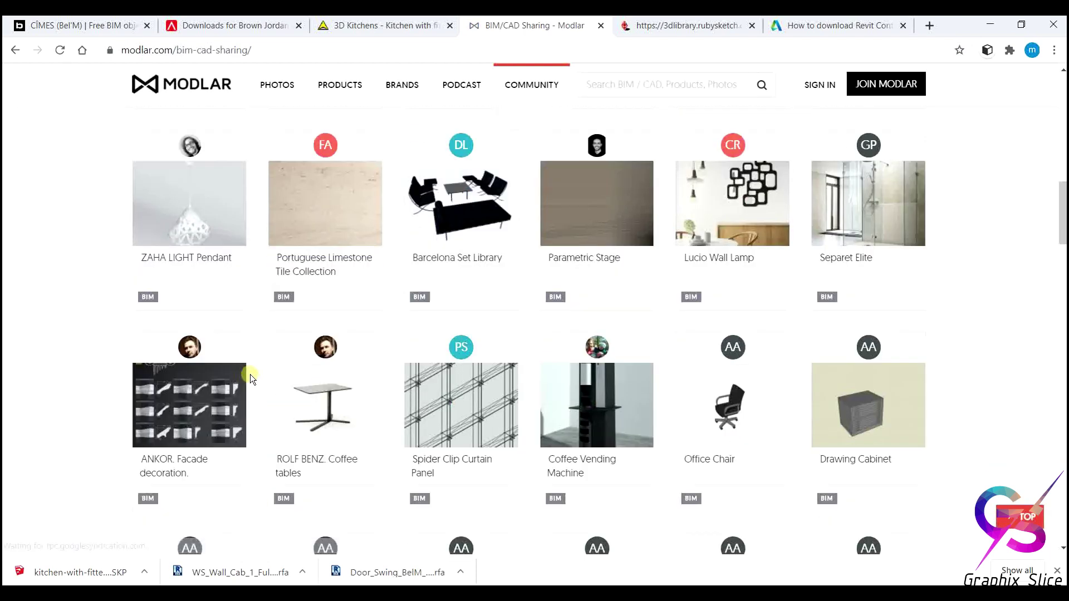
{"action": "scroll", "coordinate": [249, 374], "scroll_direction": "down", "scroll_amount": 5}
{"action": "scroll", "coordinate": [250, 374], "scroll_direction": "down", "scroll_amount": 5}
{"action": "scroll", "coordinate": [249, 374], "scroll_direction": "down", "scroll_amount": 6}
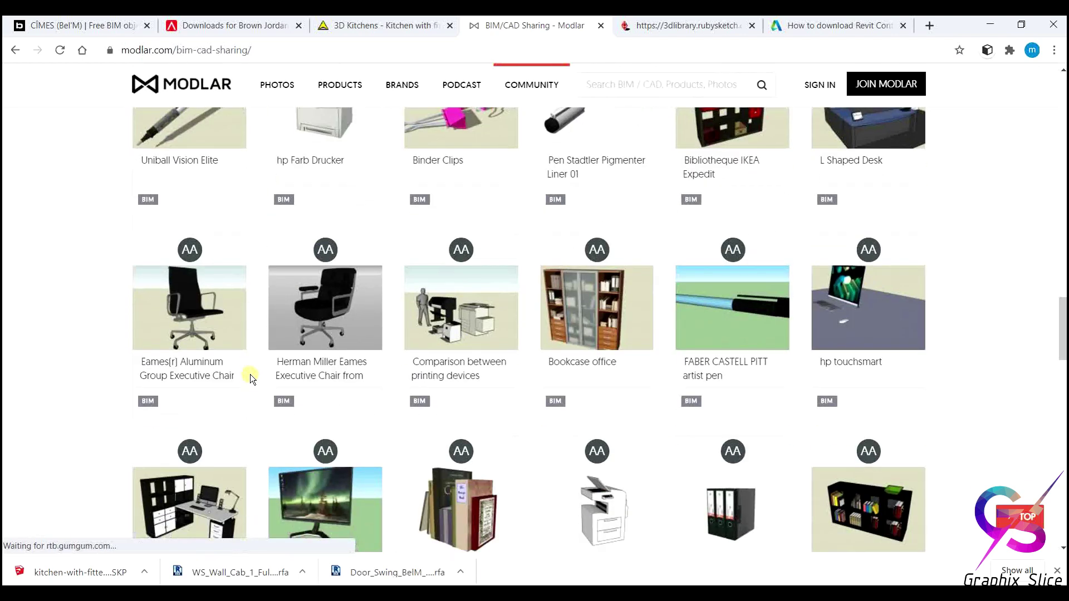
{"action": "scroll", "coordinate": [250, 374], "scroll_direction": "down", "scroll_amount": 4}
{"action": "scroll", "coordinate": [249, 374], "scroll_direction": "down", "scroll_amount": 3}
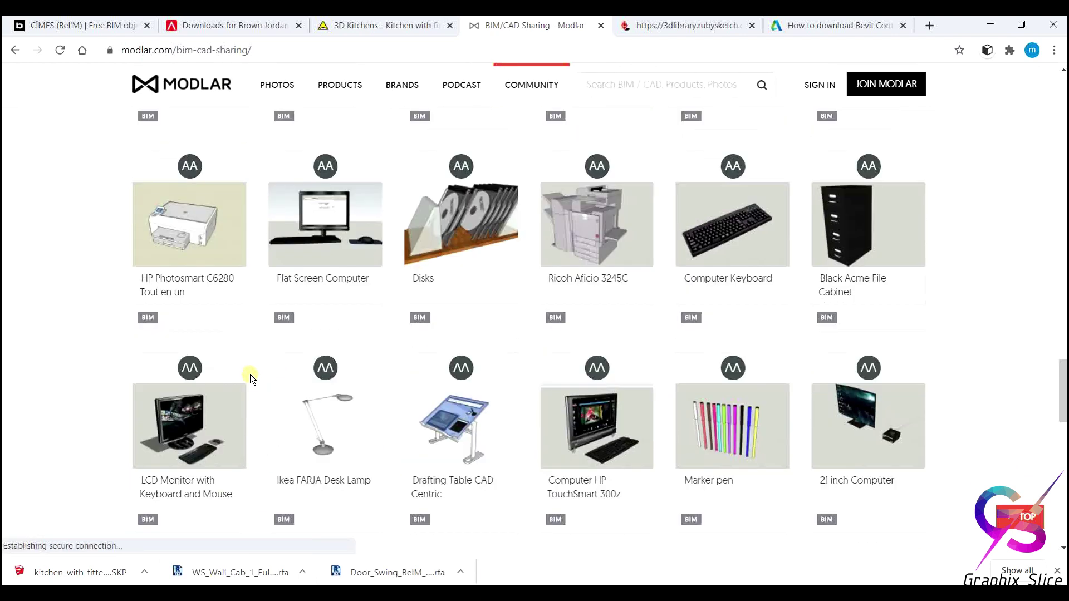
{"action": "scroll", "coordinate": [249, 374], "scroll_direction": "down", "scroll_amount": 5}
{"action": "scroll", "coordinate": [250, 374], "scroll_direction": "up", "scroll_amount": 12}
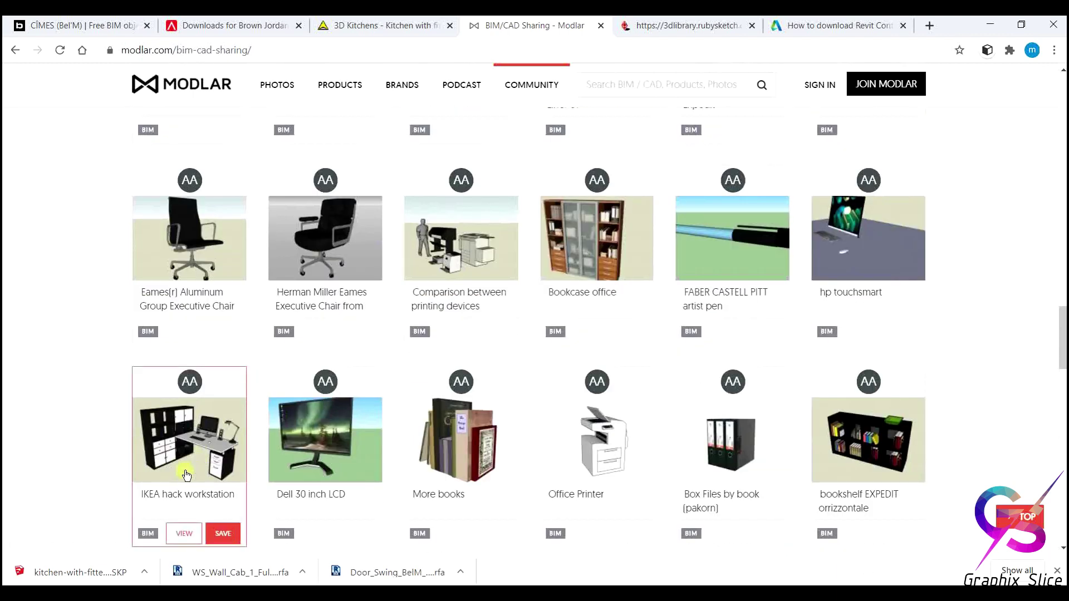
{"action": "key", "text": "alt+Left"}
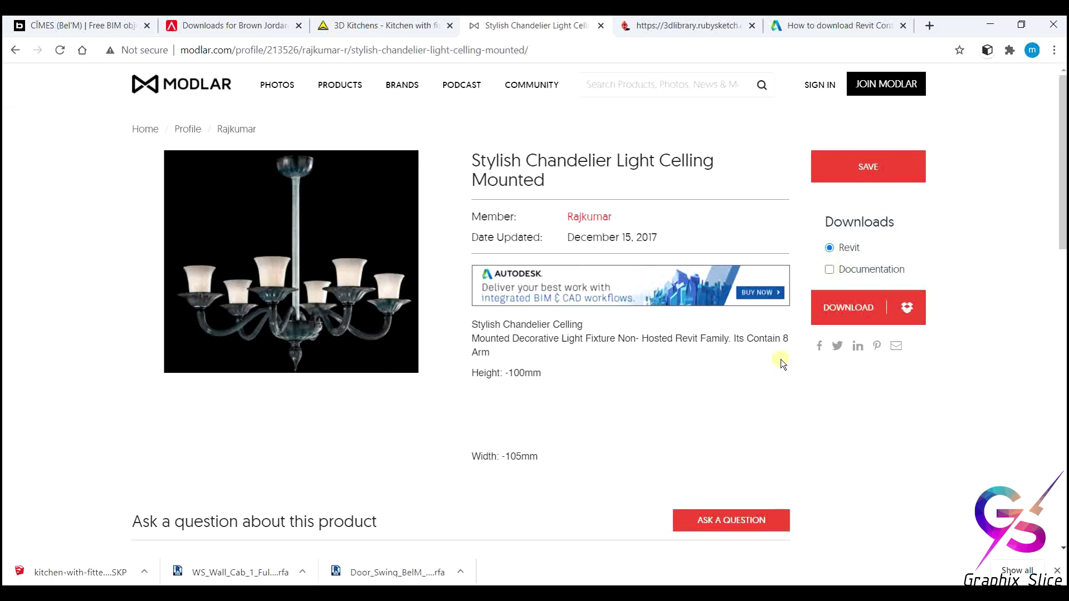
- Try the Modlar chandelier Revit download, which requires joining Modlar, then switch to the BIMbits library
{"action": "scroll", "coordinate": [757, 399], "scroll_direction": "down", "scroll_amount": 3}
{"action": "scroll", "coordinate": [757, 399], "scroll_direction": "up", "scroll_amount": 3}
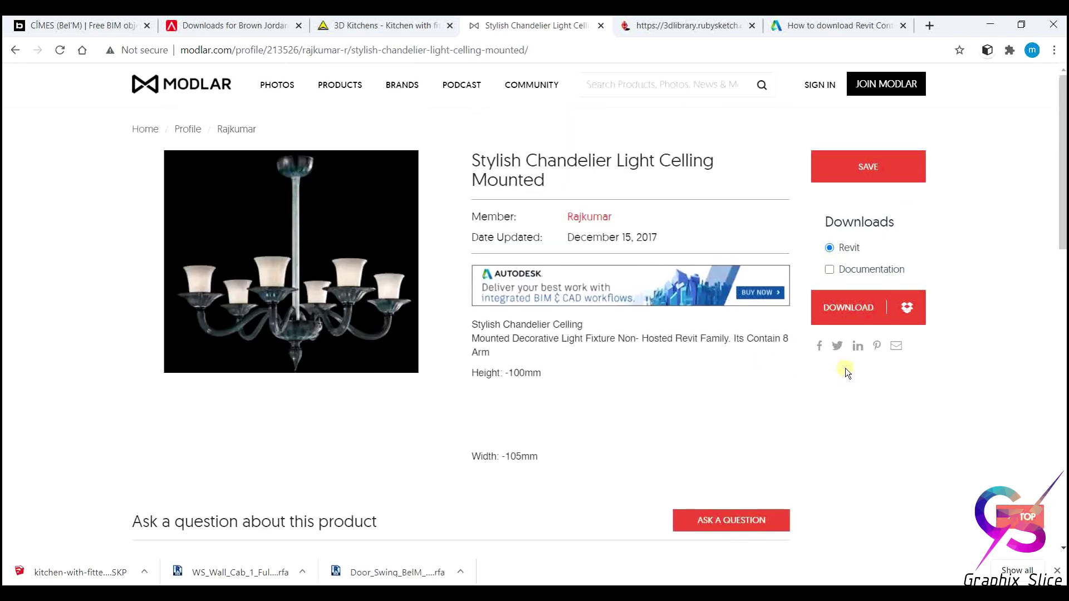
{"action": "left_click", "coordinate": [857, 309]}
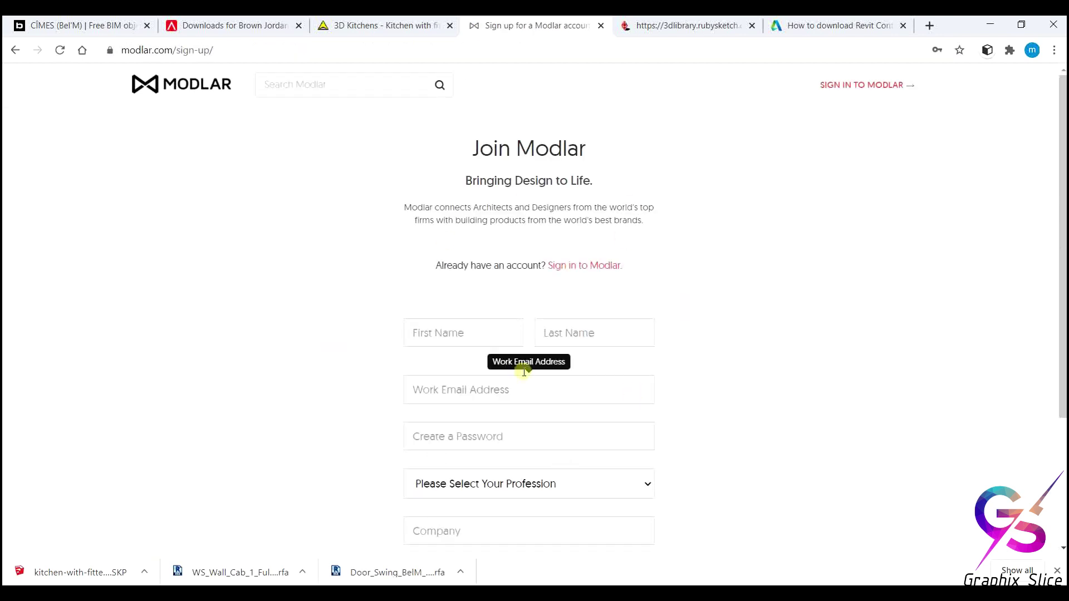
{"action": "scroll", "coordinate": [613, 334], "scroll_direction": "down", "scroll_amount": 2}
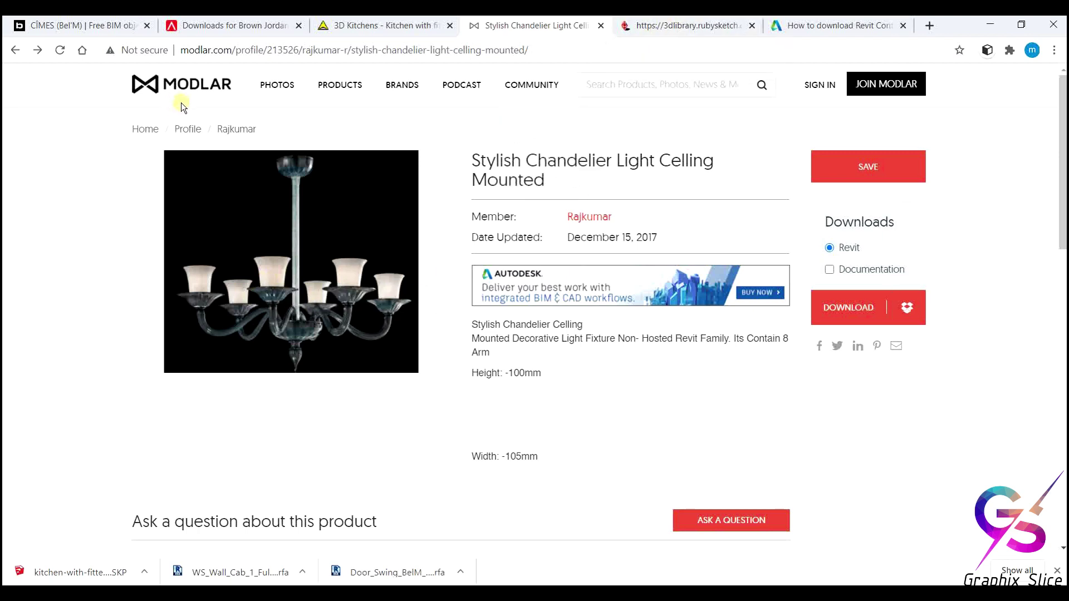
{"action": "left_click", "coordinate": [669, 27]}
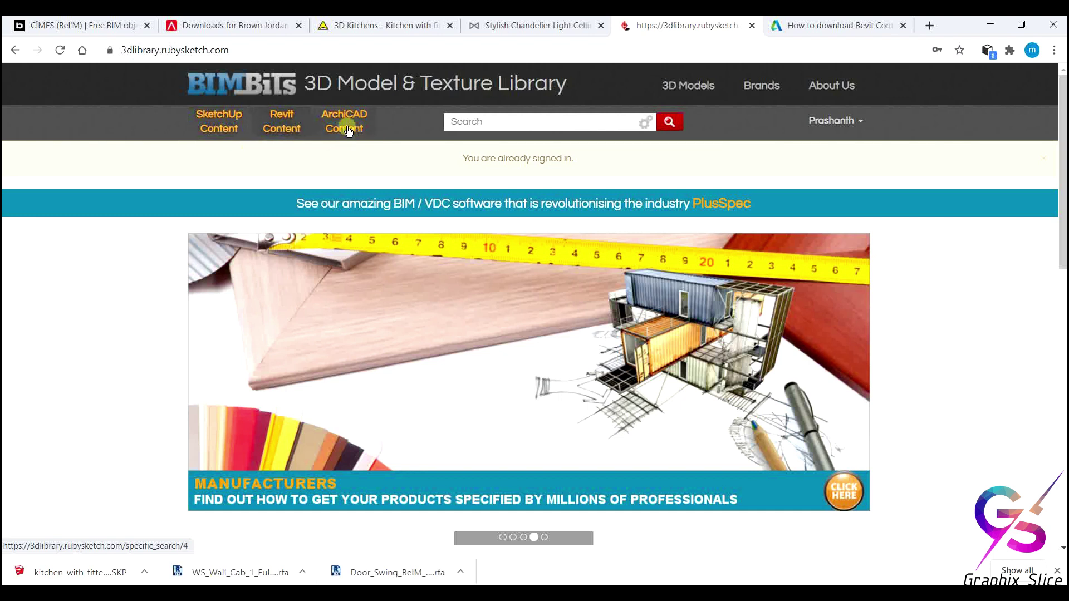
- List BIMbits' Revit (RVT) content and browse the fixtures and fittings results grid
{"action": "left_click", "coordinate": [280, 128]}
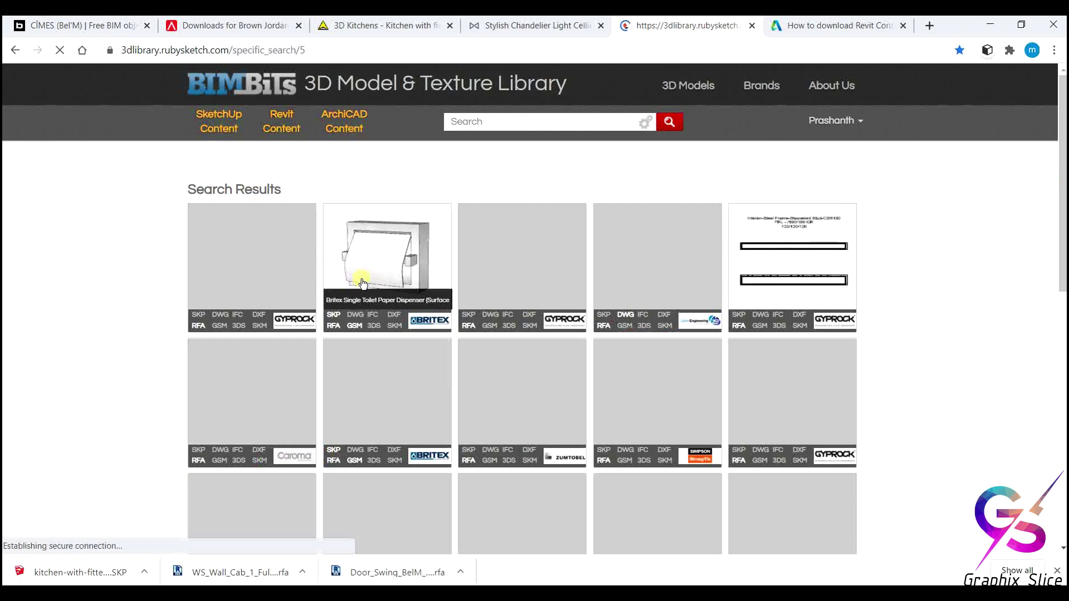
{"action": "scroll", "coordinate": [362, 284], "scroll_direction": "down", "scroll_amount": 15}
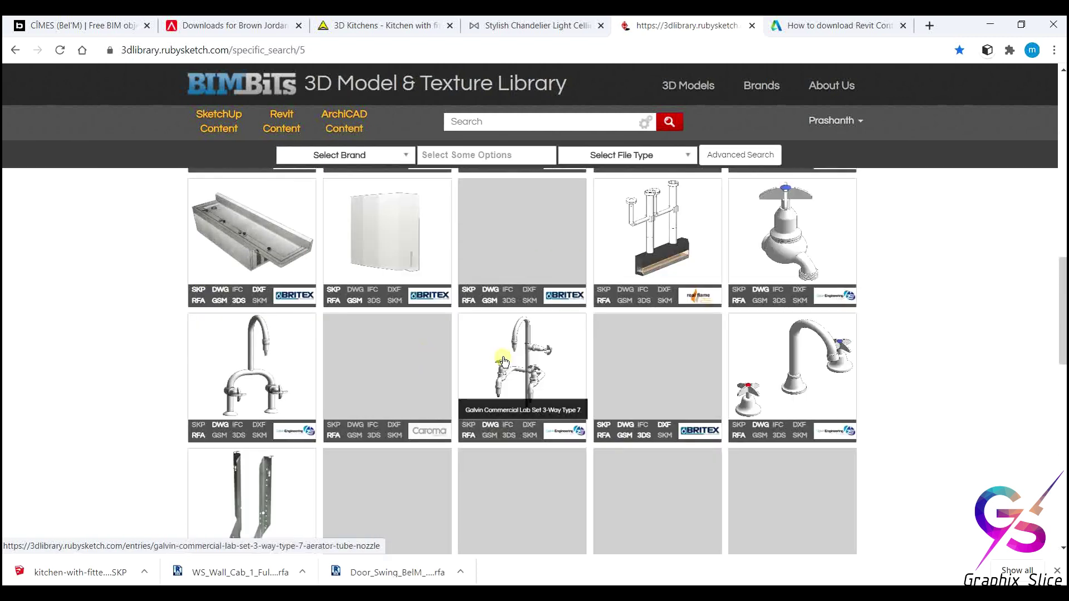
{"action": "scroll", "coordinate": [504, 361], "scroll_direction": "down", "scroll_amount": 3}
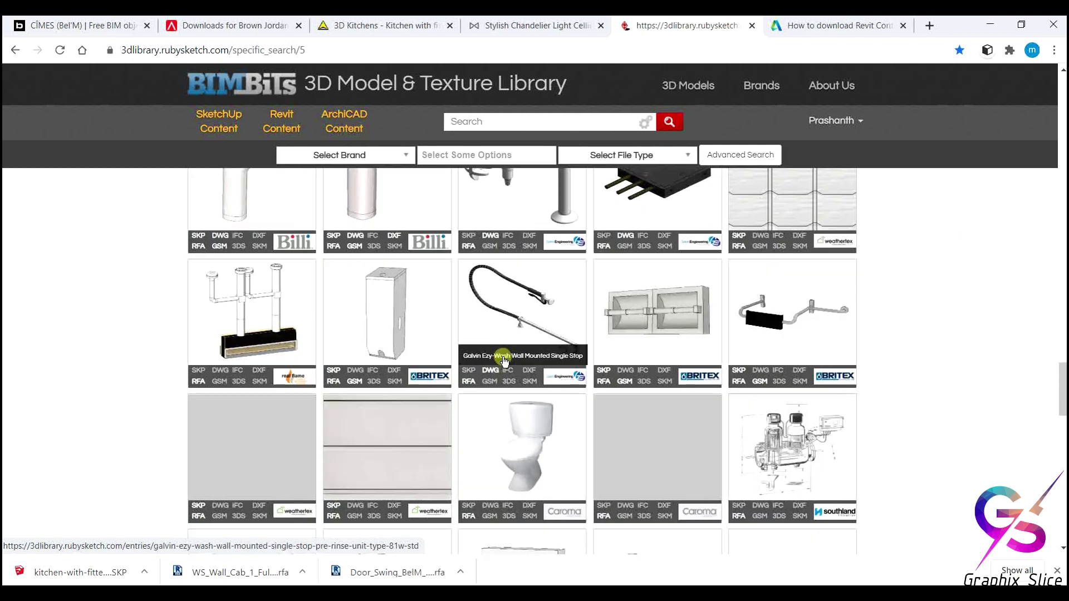
{"action": "scroll", "coordinate": [504, 361], "scroll_direction": "down", "scroll_amount": 1}
{"action": "scroll", "coordinate": [504, 361], "scroll_direction": "down", "scroll_amount": 5}
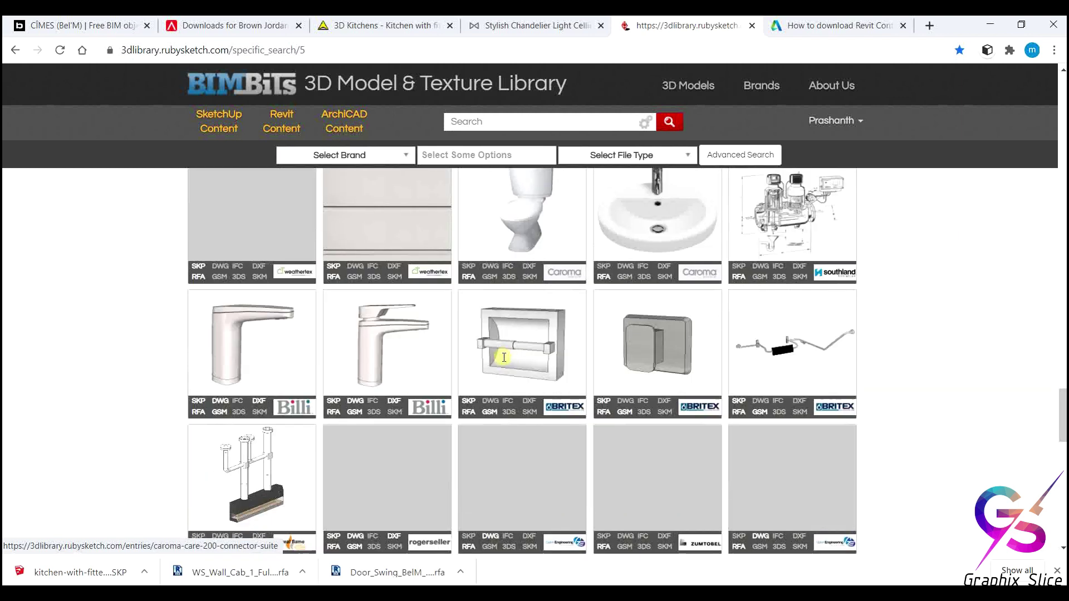
{"action": "scroll", "coordinate": [504, 359], "scroll_direction": "down", "scroll_amount": 3}
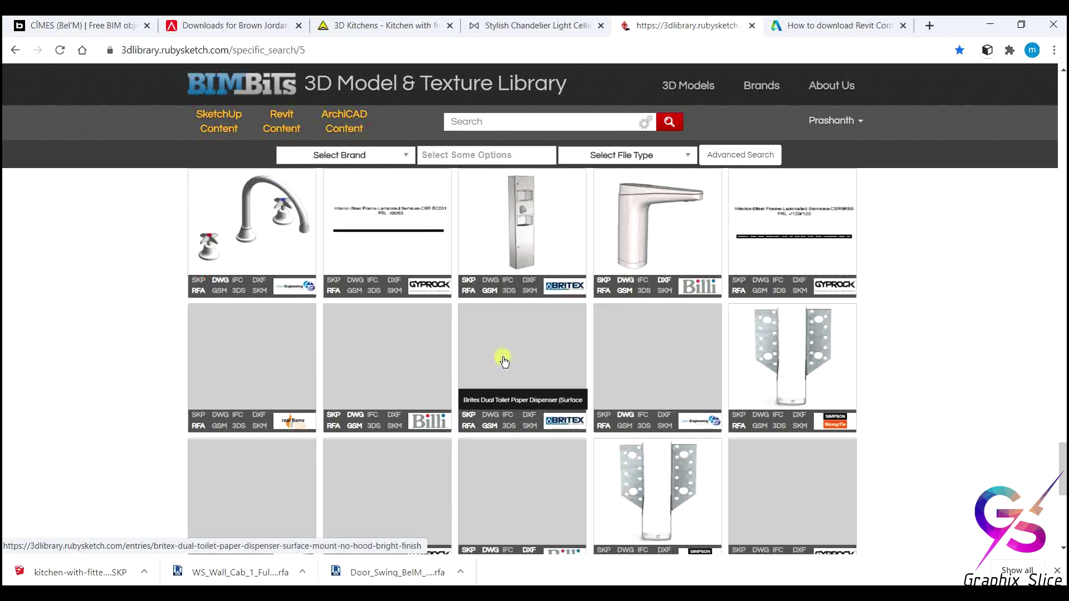
{"action": "scroll", "coordinate": [503, 361], "scroll_direction": "up", "scroll_amount": 10}
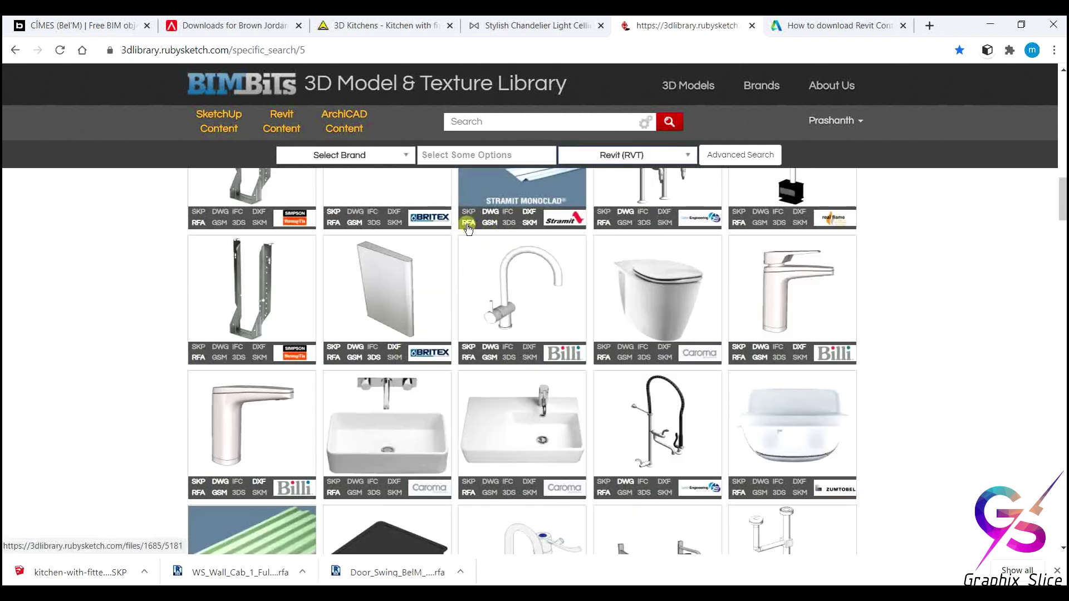
{"action": "scroll", "coordinate": [467, 228], "scroll_direction": "up", "scroll_amount": 5}
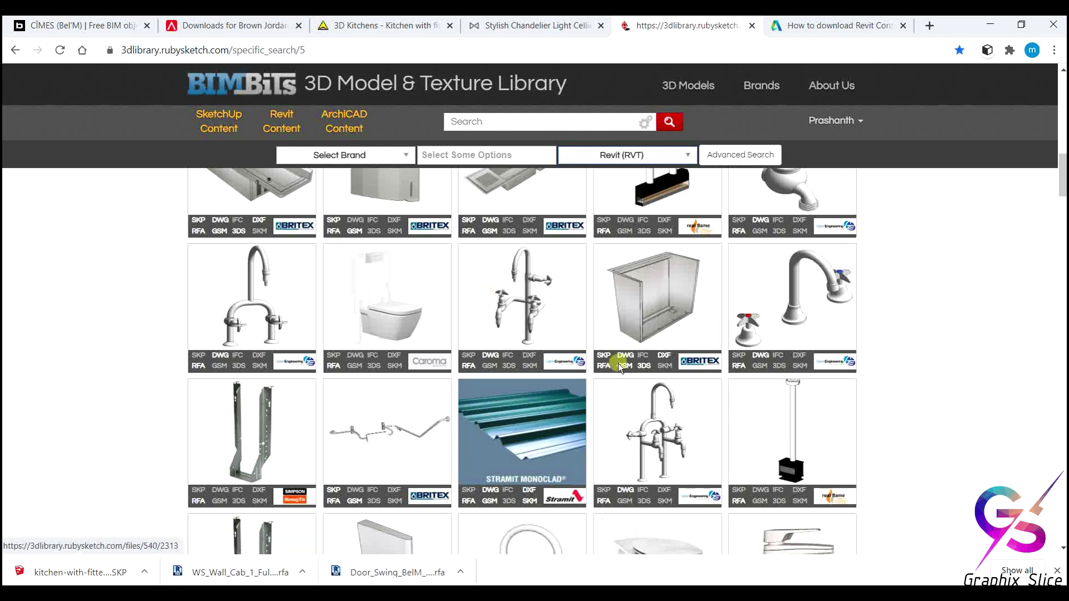
{"action": "scroll", "coordinate": [604, 365], "scroll_direction": "up", "scroll_amount": 5}
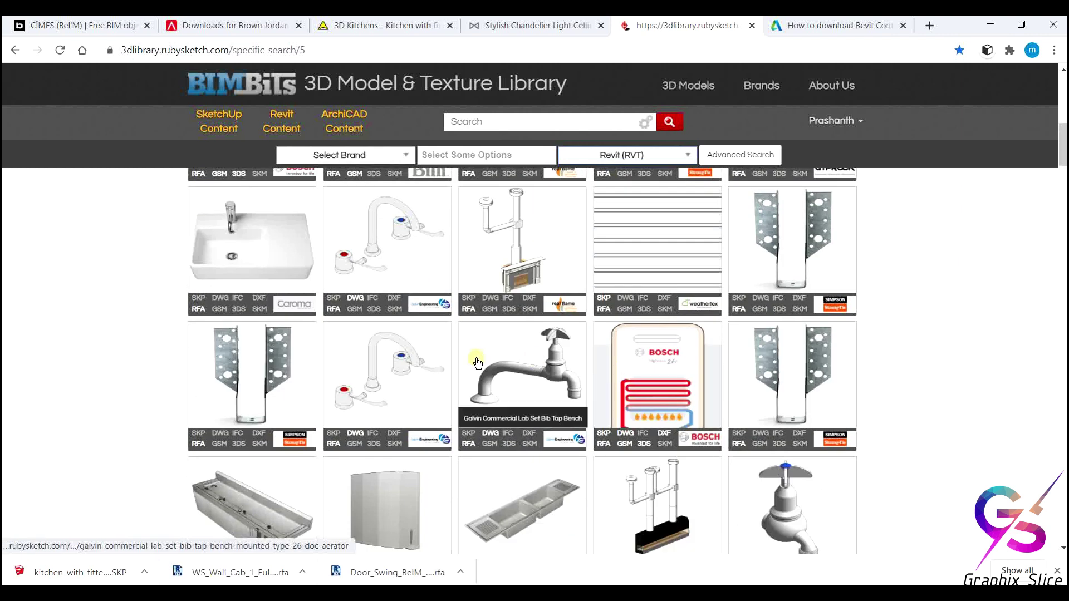
{"action": "scroll", "coordinate": [274, 354], "scroll_direction": "down", "scroll_amount": 10}
{"action": "scroll", "coordinate": [273, 351], "scroll_direction": "down", "scroll_amount": 5}
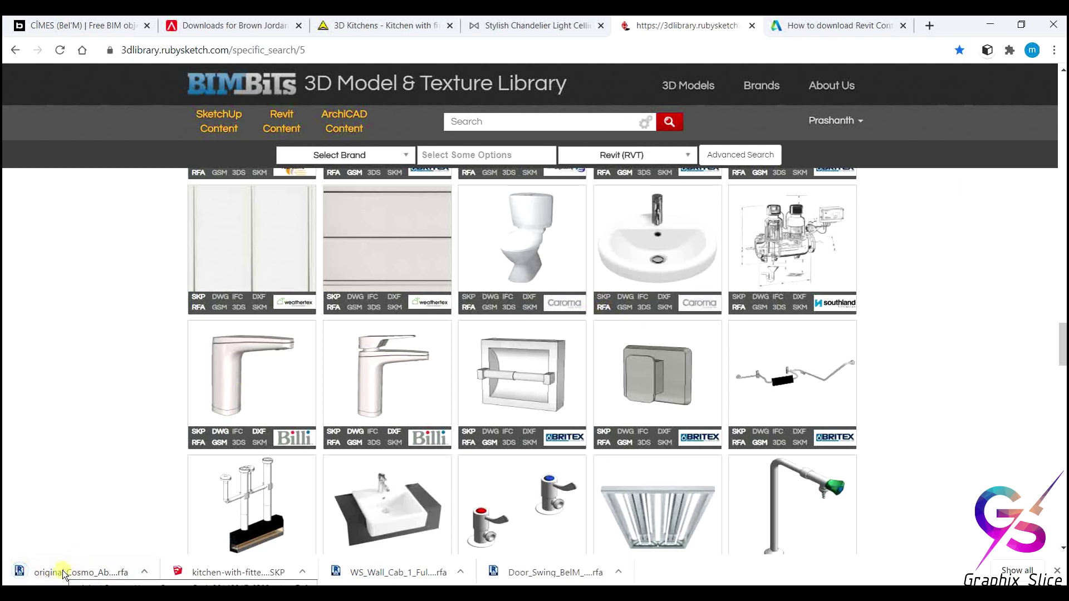
- Download the rogerseller Nuovella semi-recessed basin as a Revit .rfa family file
{"action": "scroll", "coordinate": [72, 489], "scroll_direction": "down", "scroll_amount": 2}
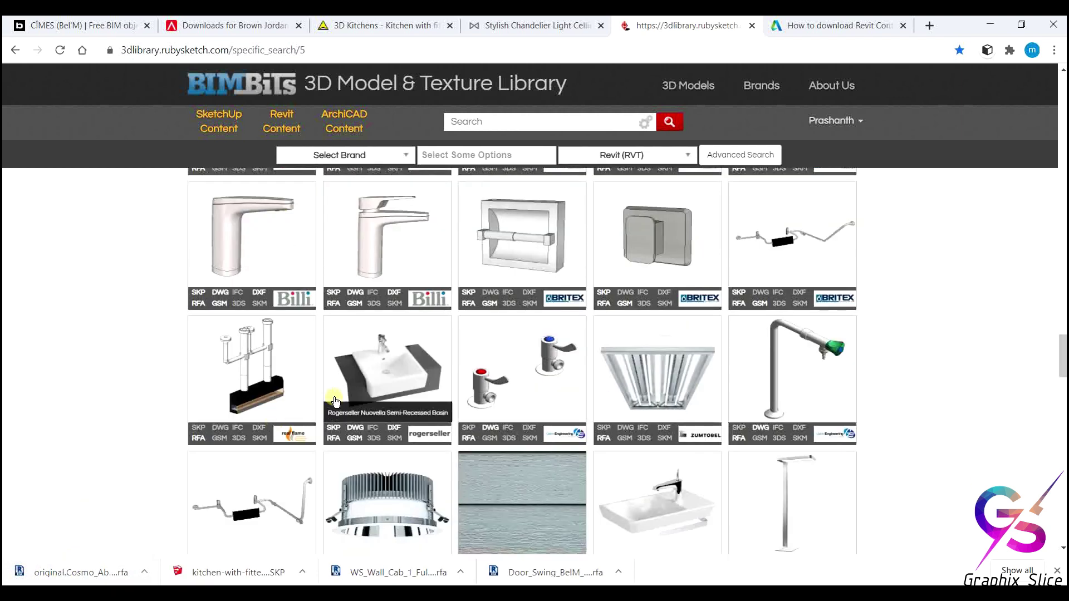
{"action": "left_click", "coordinate": [333, 442]}
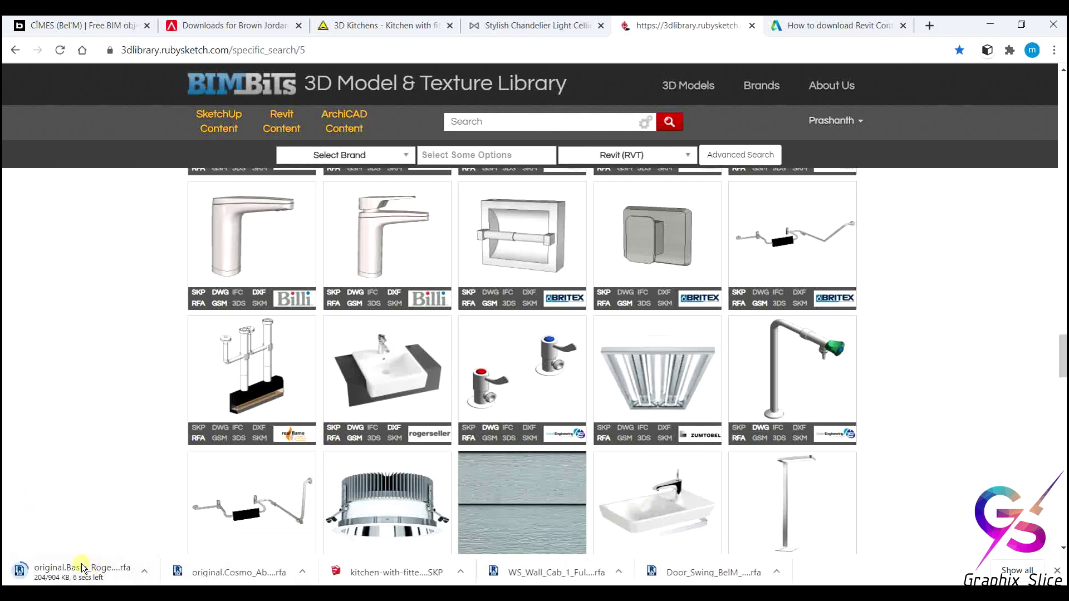
{"action": "scroll", "coordinate": [286, 437], "scroll_direction": "down", "scroll_amount": 15}
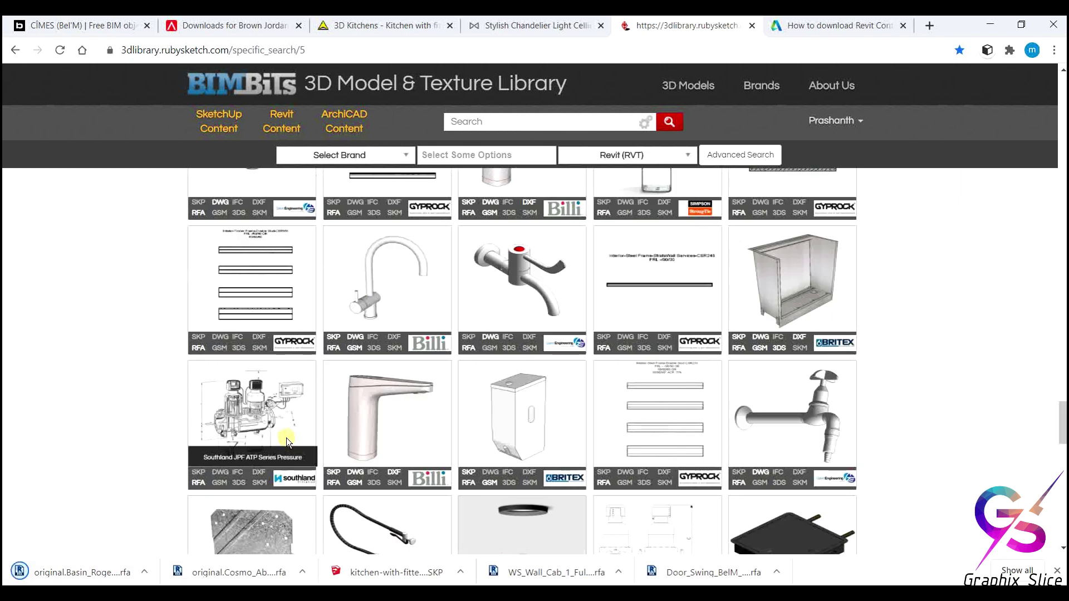
{"action": "scroll", "coordinate": [290, 445], "scroll_direction": "up", "scroll_amount": 10}
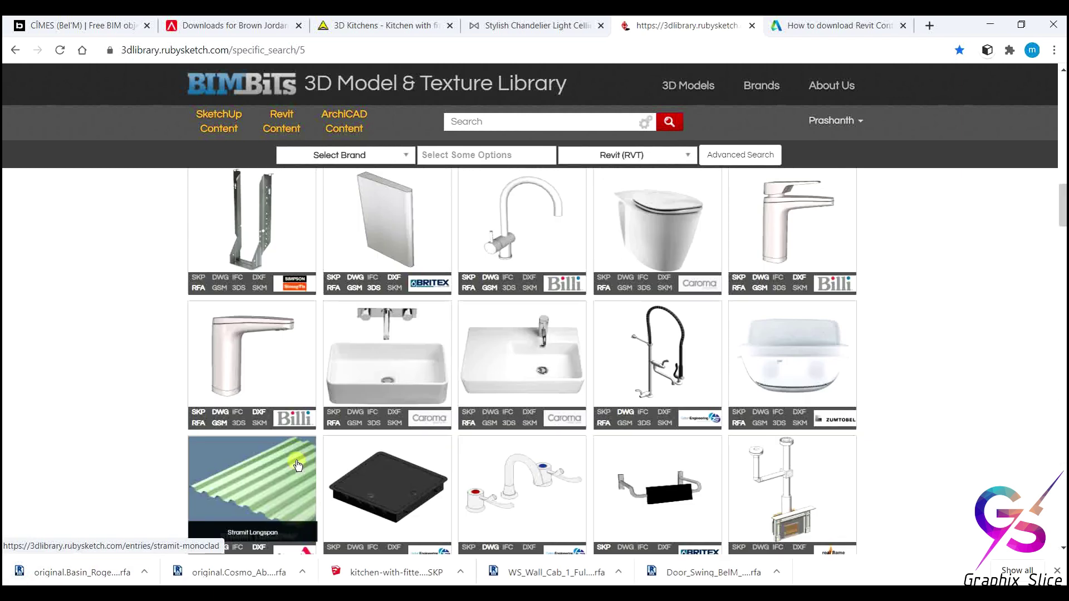